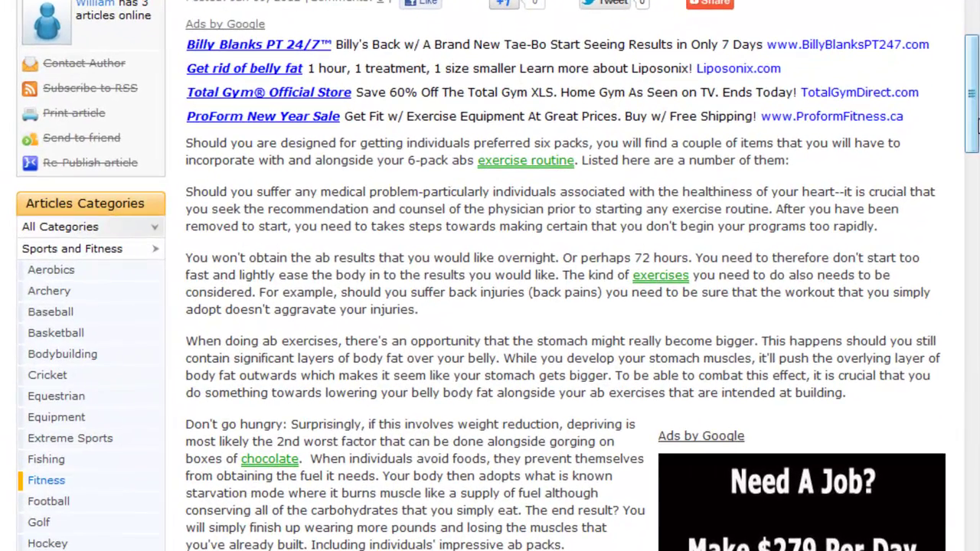
Examine the body text of the article "Six Pack Abs Exercise Routine: Dos and Donts" from its opening paragraphs to its supplements section.
scroll(975, 122, "up", 3)
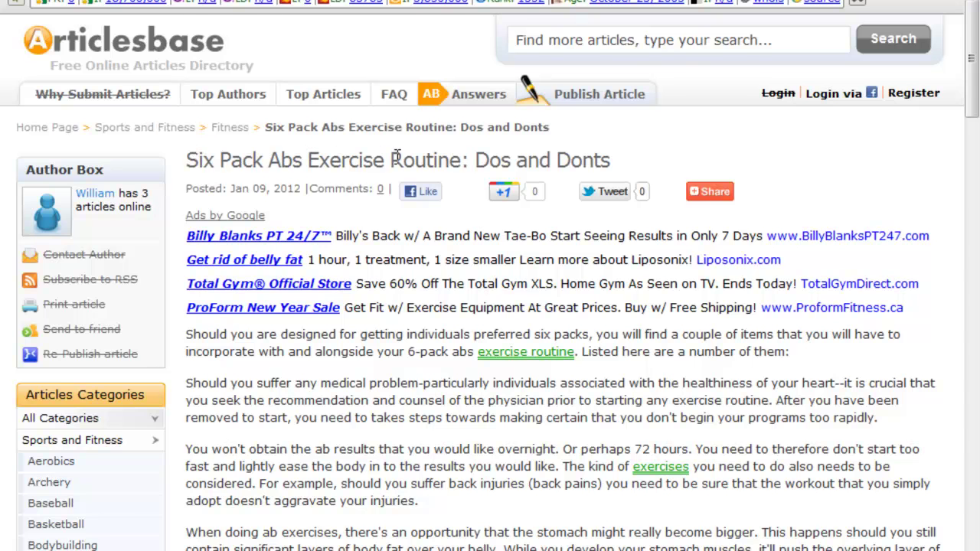
scroll(396, 155, "down", 3)
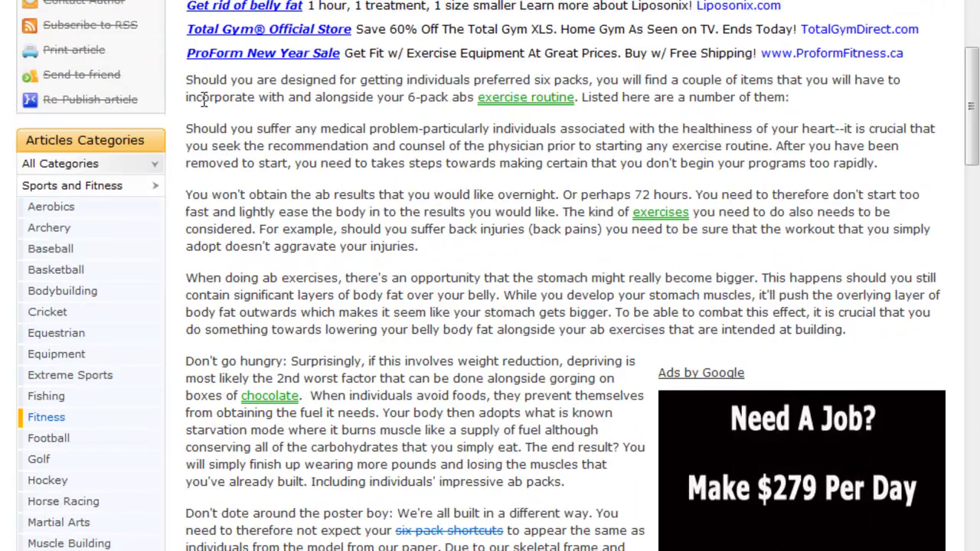
key("ctrl+a")
left_click(250, 146, "shift")
left_click(233, 134)
scroll(265, 253, "down", 4)
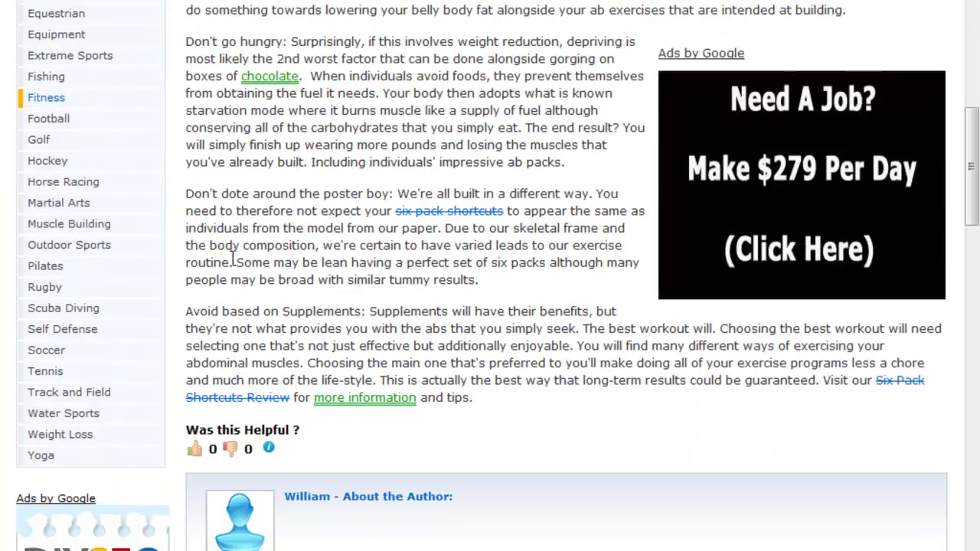
scroll(266, 253, "up", 2)
scroll(265, 253, "up", 4)
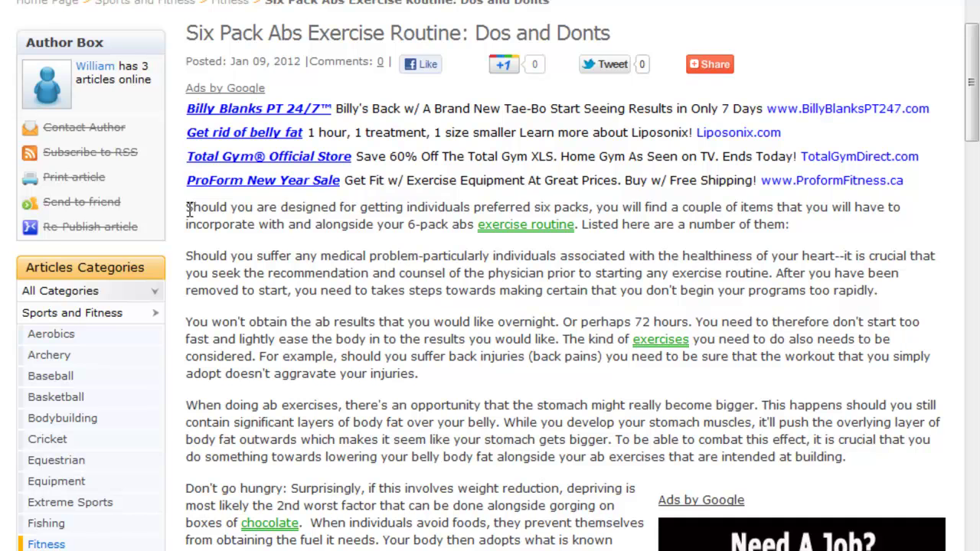
left_click_drag(186, 207, 209, 255)
left_click(219, 262)
left_click_drag(184, 192, 501, 423)
left_click(230, 220)
scroll(227, 255, "down", 4)
scroll(501, 423, "up", 3)
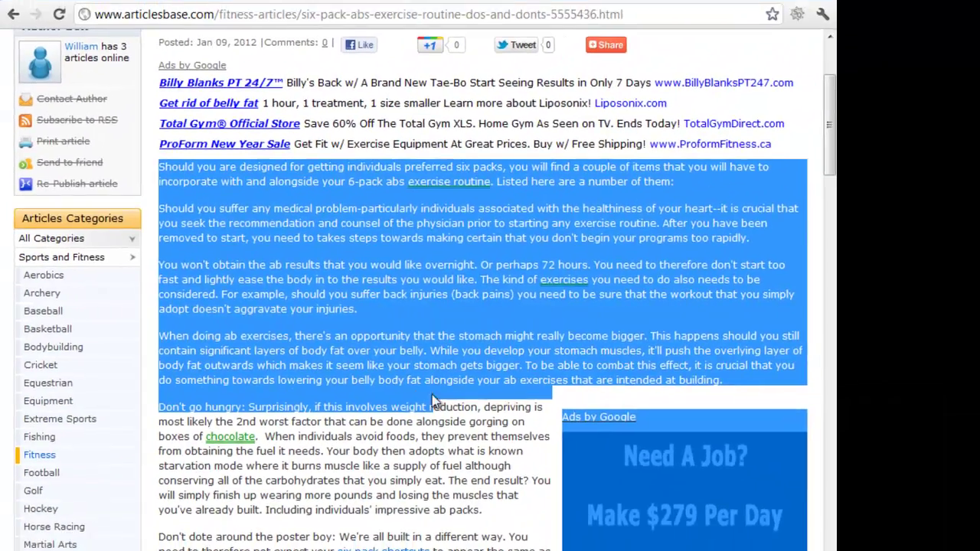
left_click(486, 341)
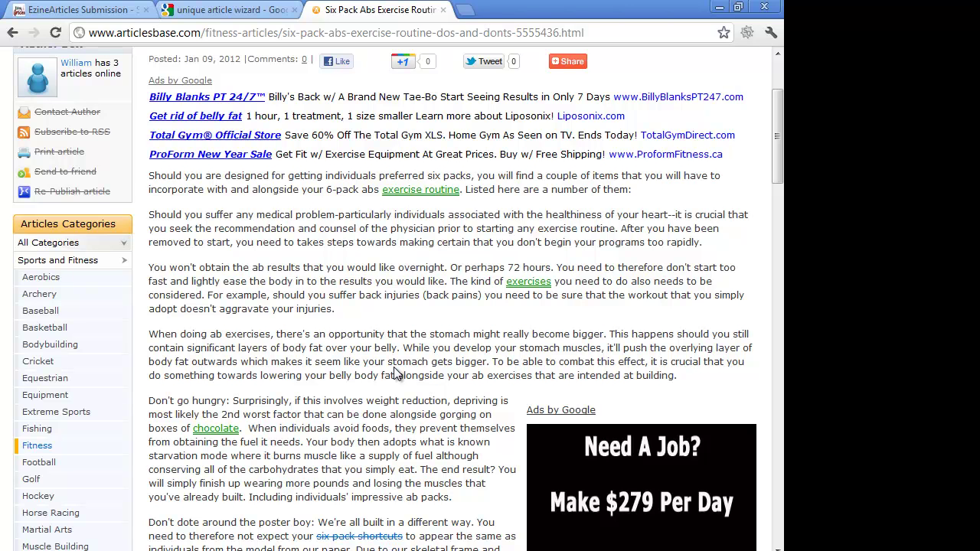
Open the Google home page in a new browser tab, and return to the EzineArticles tab.
left_click(466, 10)
left_click(201, 234)
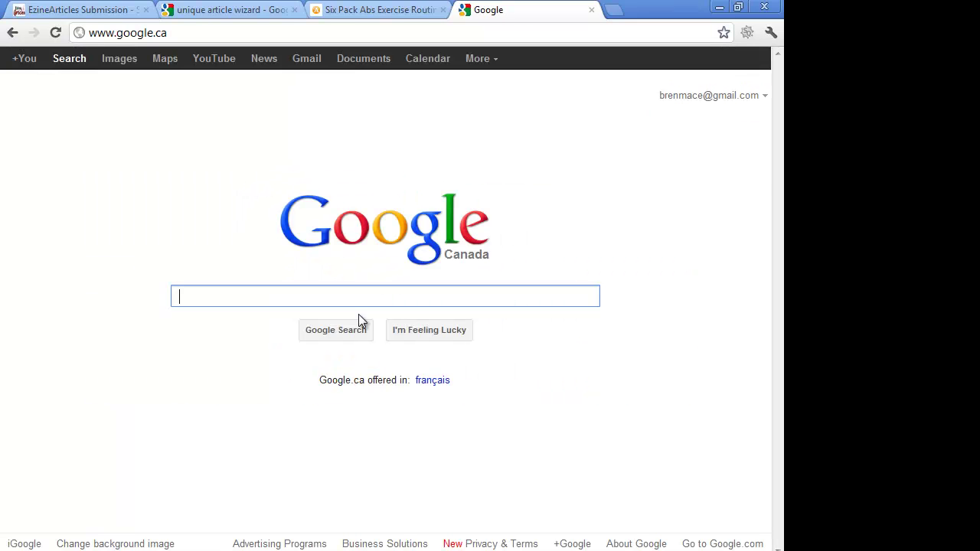
left_click(91, 8)
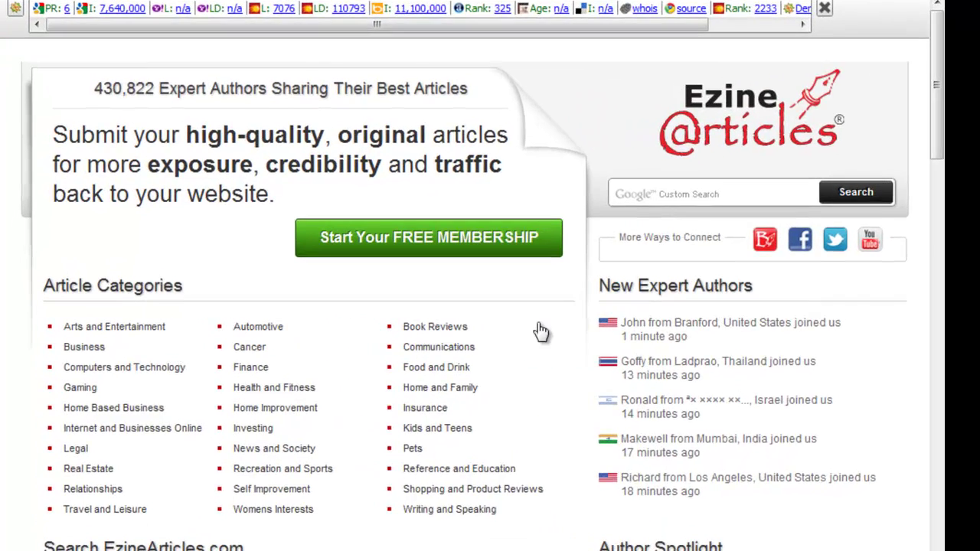
Search EzineArticles.com for "six pack abs".
scroll(238, 355, "down", 2)
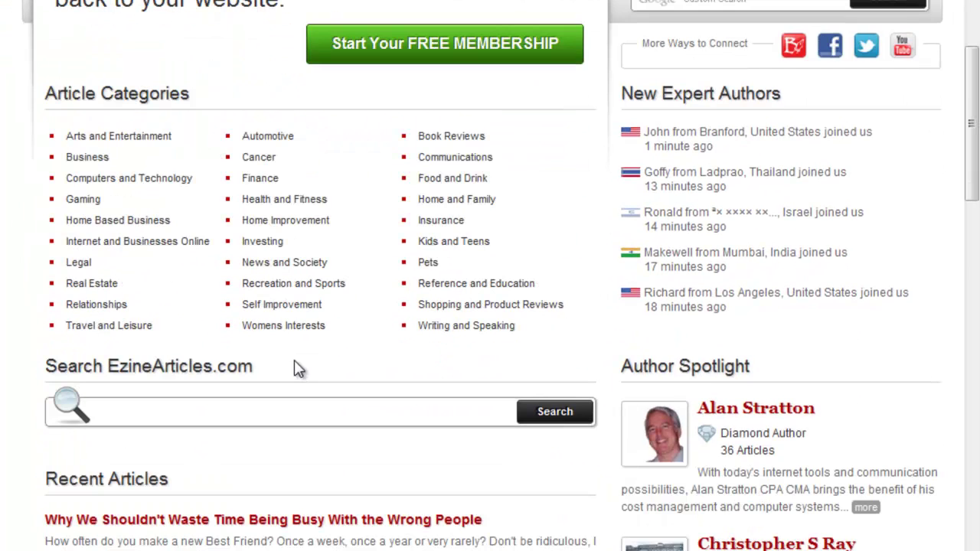
left_click(312, 410)
type("sixk")
key("BackSpace")
type("pack ")
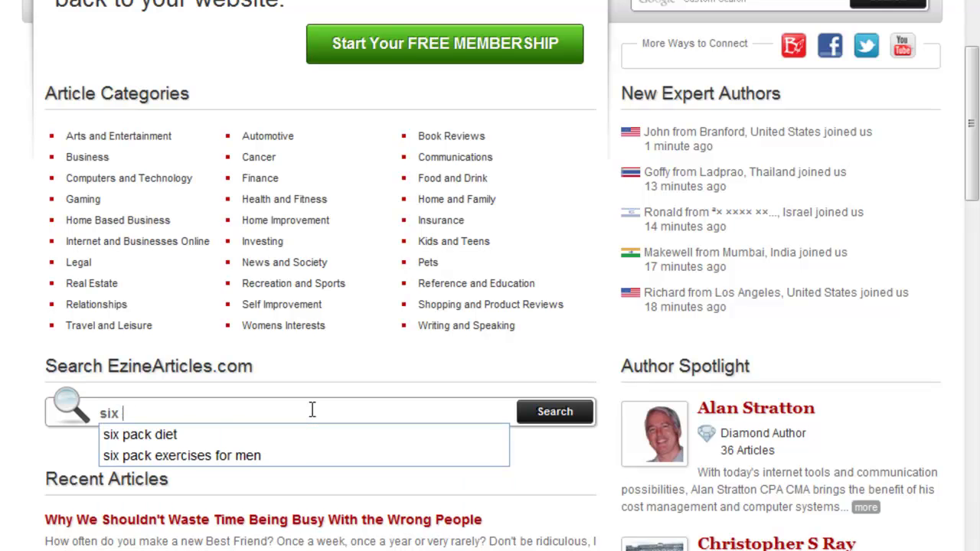
type("abs")
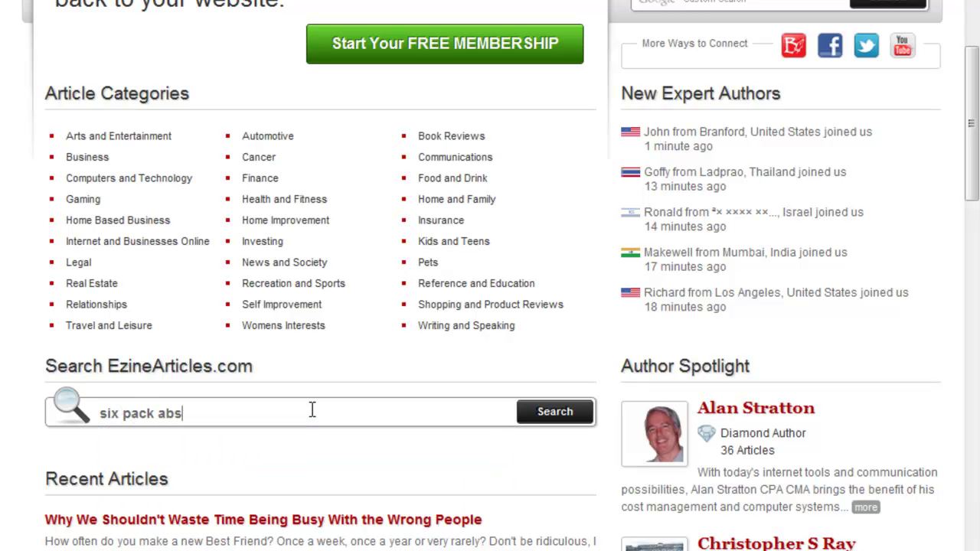
key("Return")
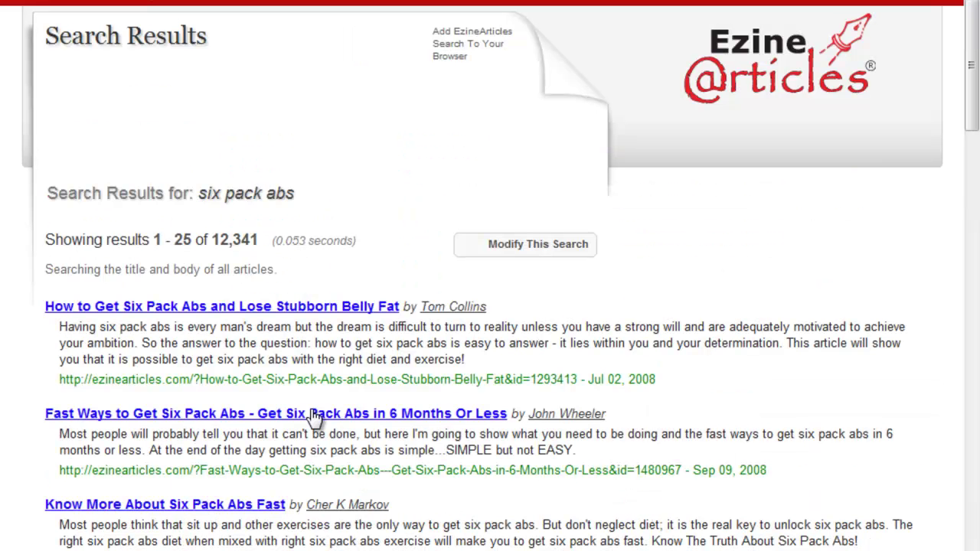
Open "How to Get Six Pack Abs and Lose Stubborn Belly Fat" and copy its text from the opening paragraph through "however hard you try.".
scroll(317, 351, "down", 5)
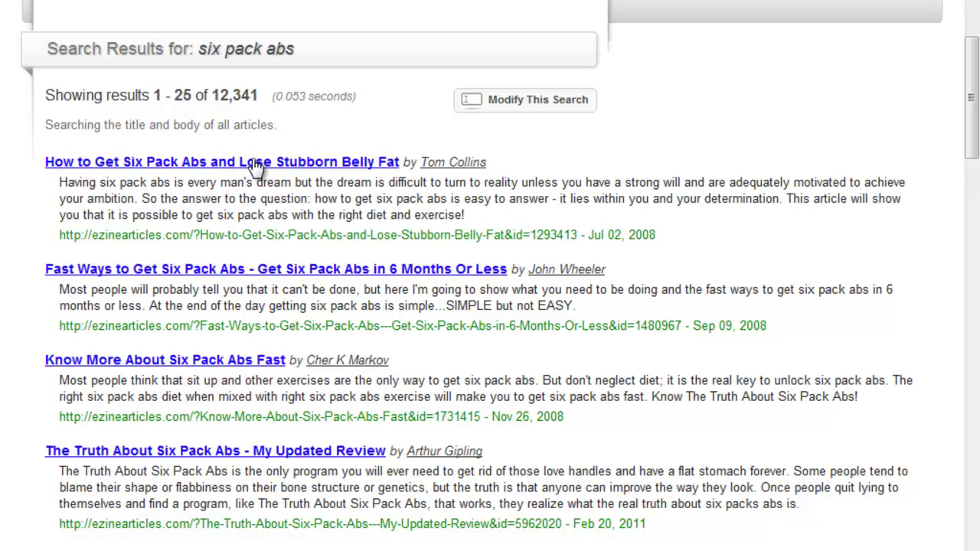
left_click(252, 162)
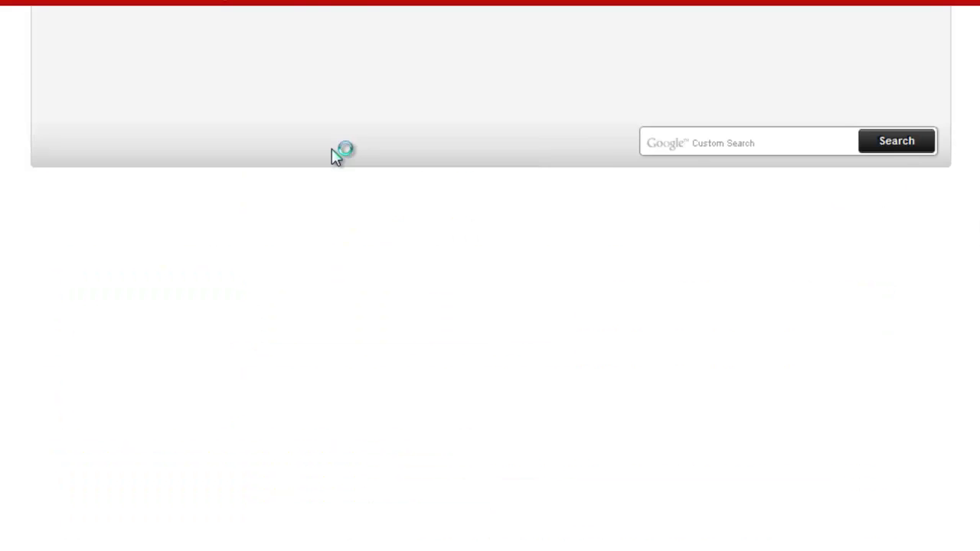
scroll(341, 153, "down", 3)
scroll(104, 202, "up", 1)
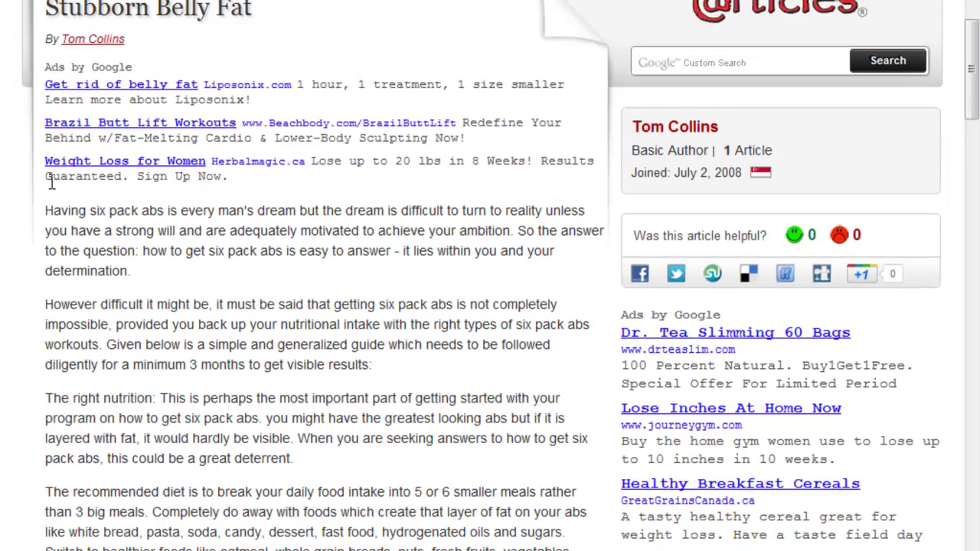
left_click_drag(47, 204, 325, 448)
scroll(162, 341, "down", 5)
scroll(329, 341, "down", 8)
scroll(357, 324, "up", 2)
right_click(247, 48)
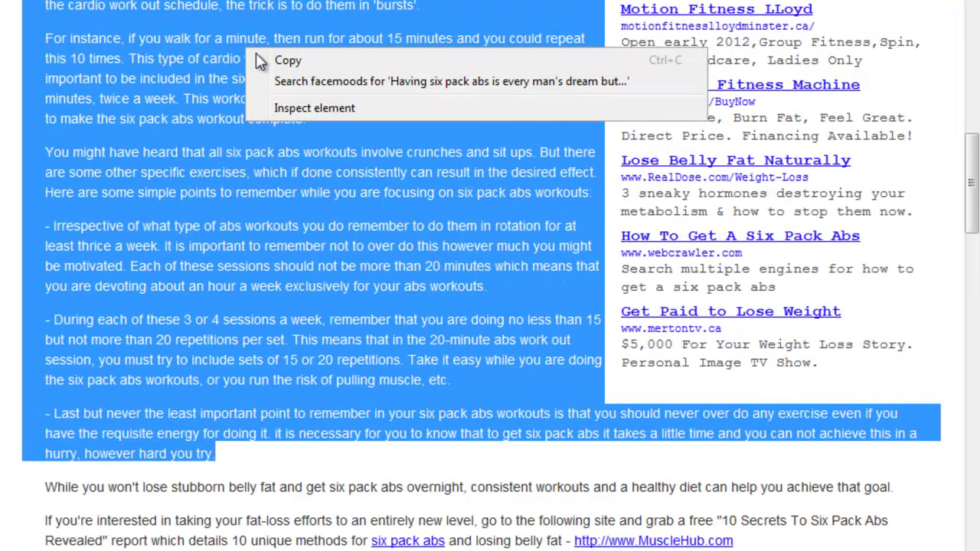
left_click(291, 61)
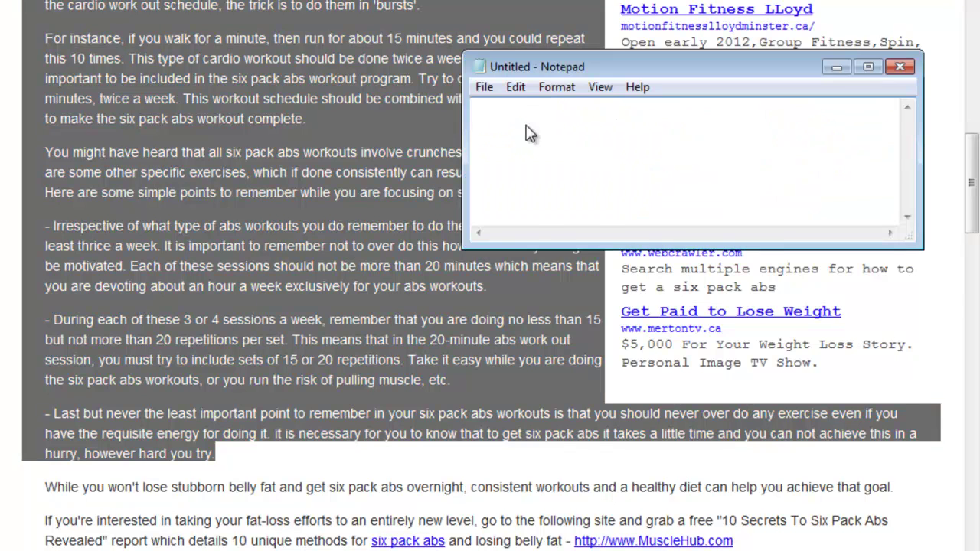
Paste the copied article text into the blank Notepad document and remove the Article Source line at its end.
right_click(528, 123)
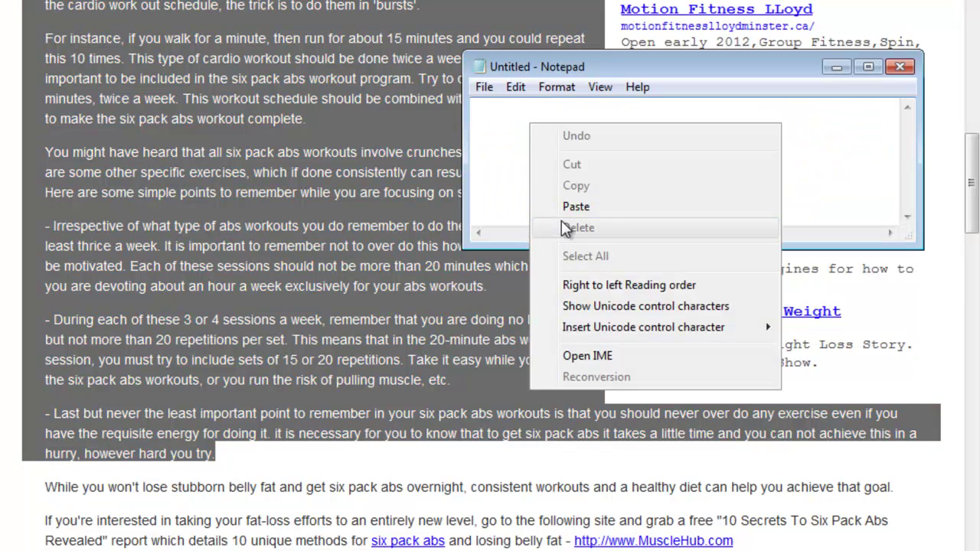
left_click(576, 206)
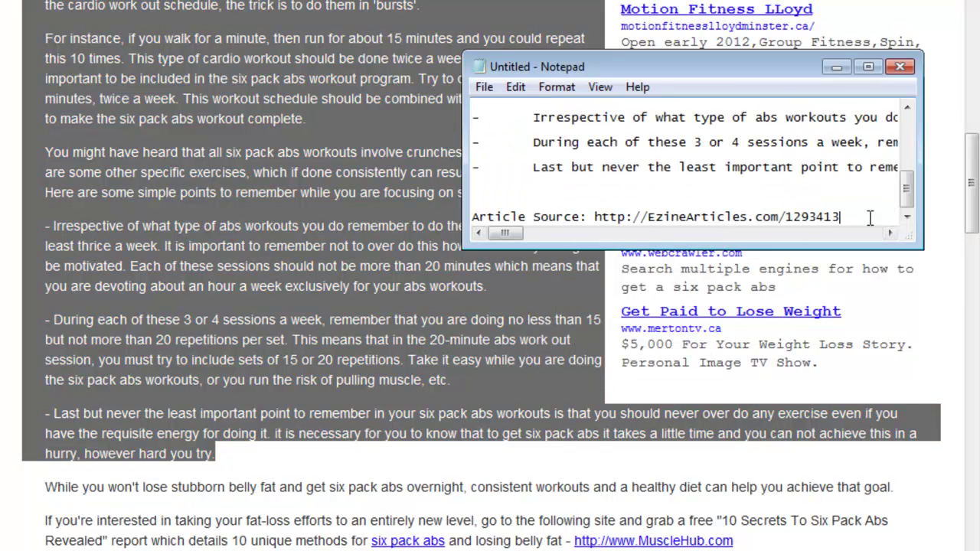
key("shift+Home")
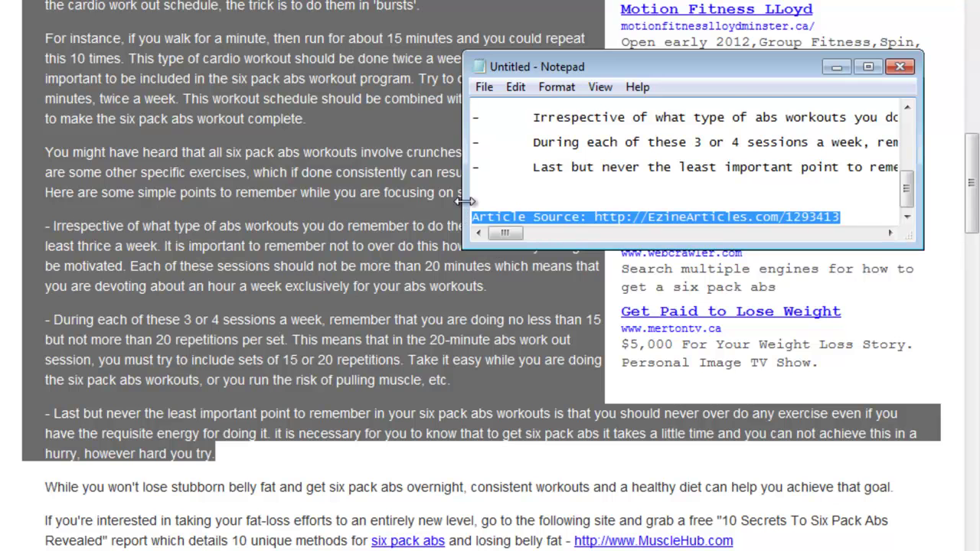
scroll(465, 201, "up", 1)
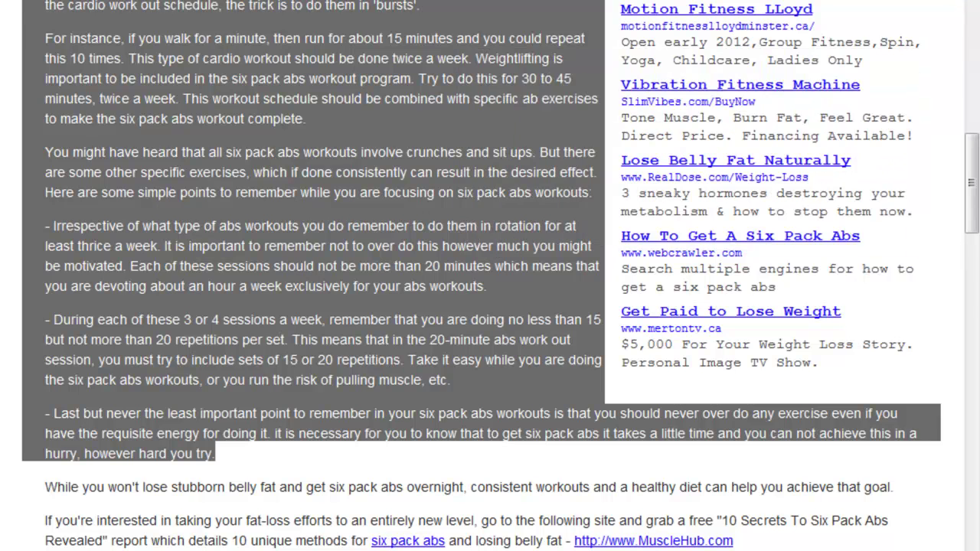
Return to the six pack abs search results and open "Fast Ways to Get Six Pack Abs - Get Six Pack Abs in 6 Months Or Less".
left_click(87, 99)
key("alt+Left")
scroll(206, 255, "up", 1)
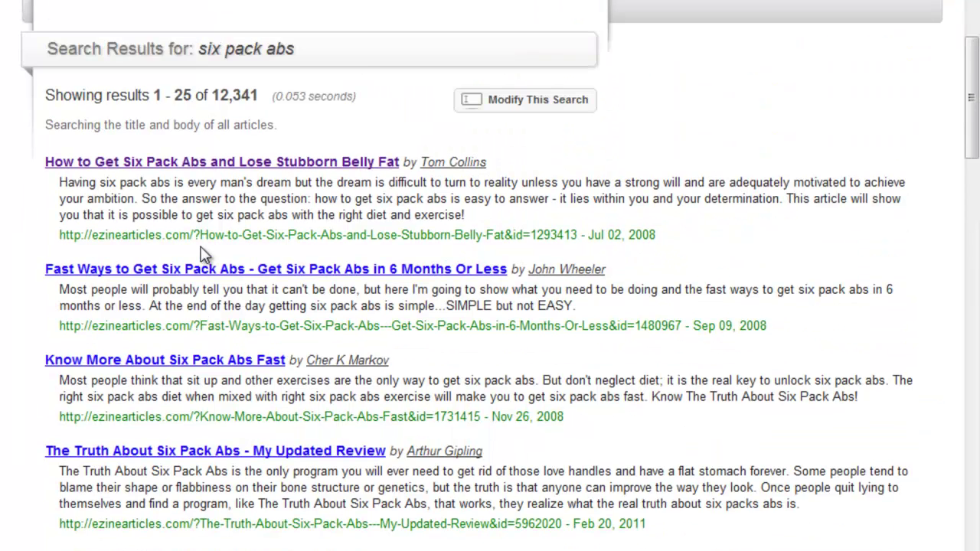
left_click(281, 272)
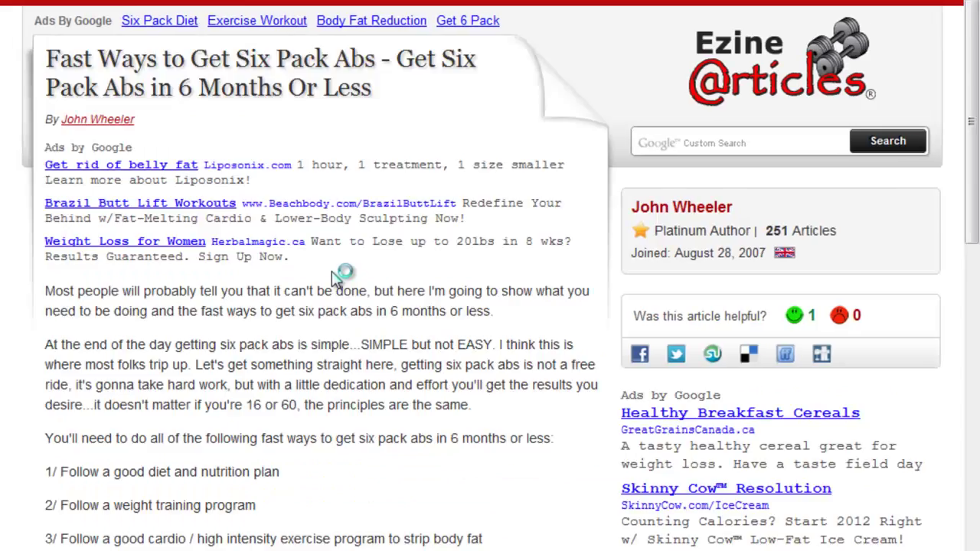
Copy the two paragraphs under the heading "Body fat is the big obstacle".
scroll(105, 253, "down", 14)
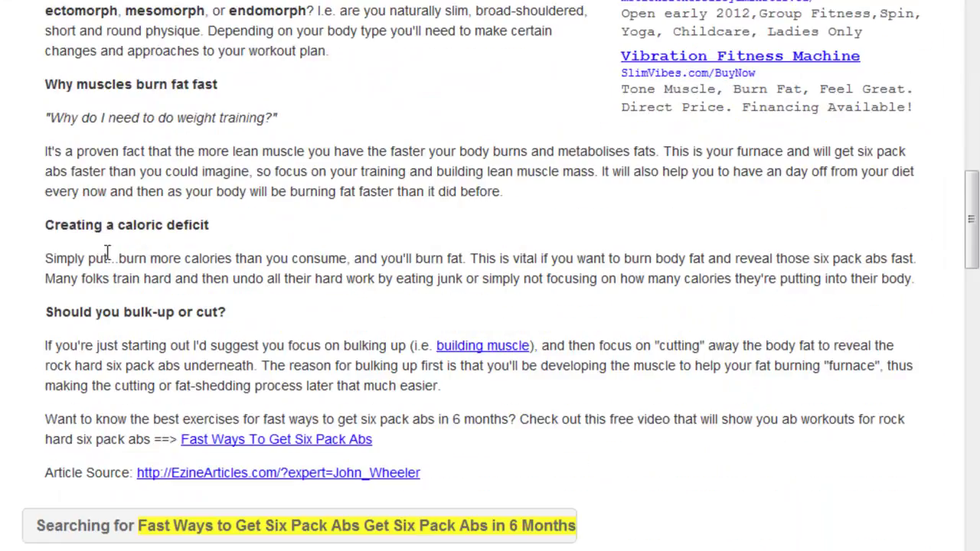
scroll(214, 257, "up", 5)
scroll(237, 270, "up", 4)
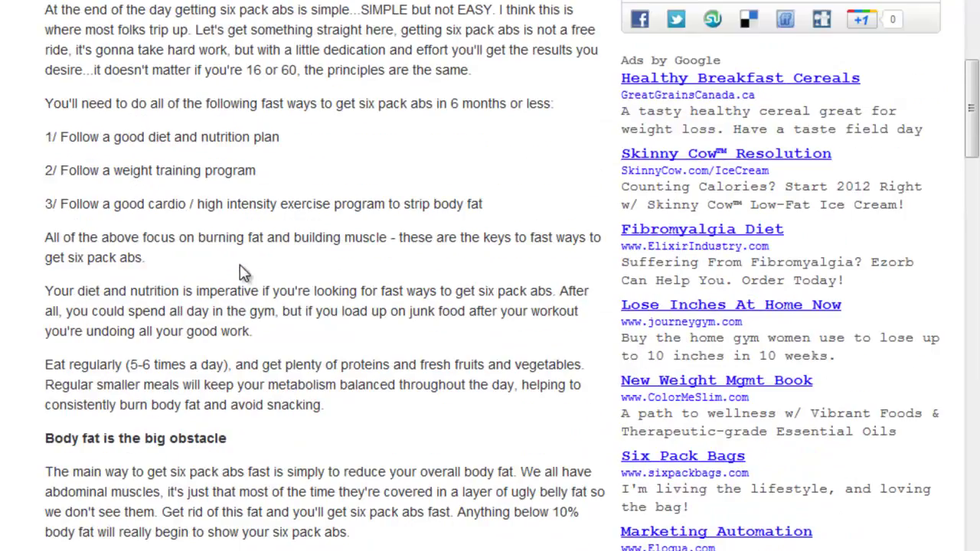
scroll(222, 279, "up", 3)
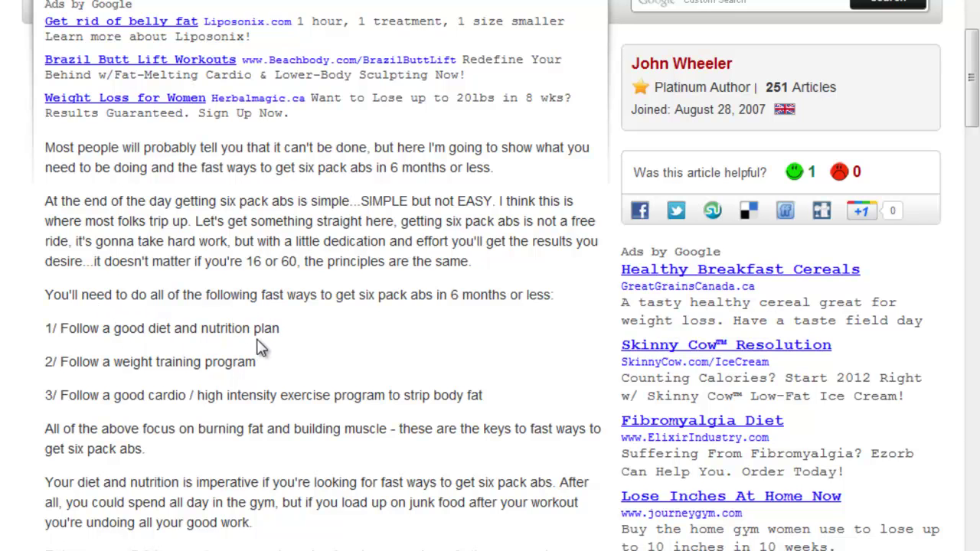
scroll(229, 390, "down", 5)
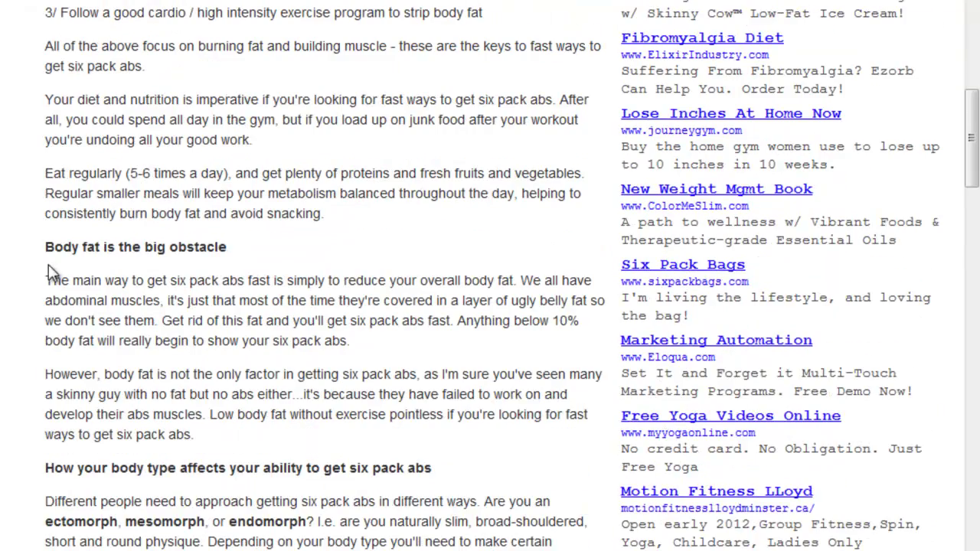
left_click_drag(44, 283, 193, 434)
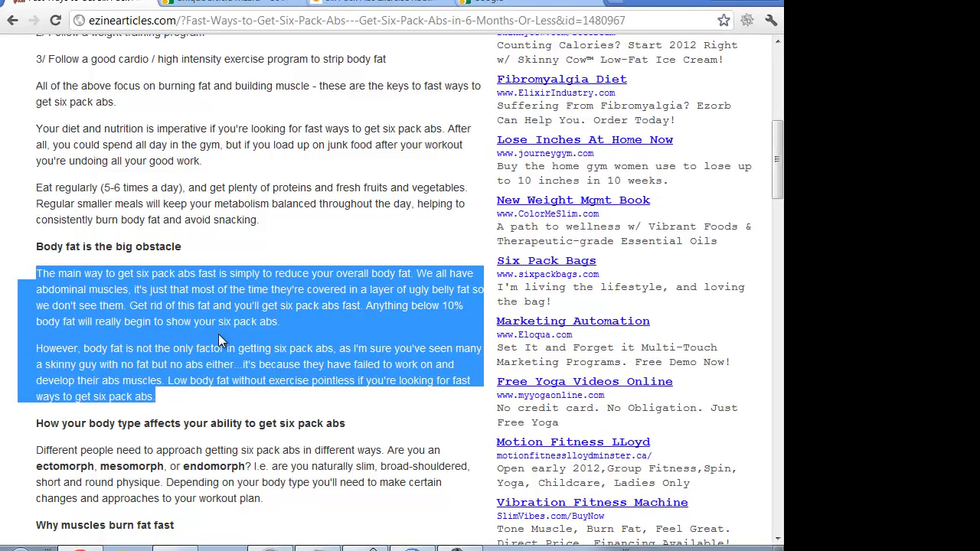
right_click(212, 312)
left_click(242, 325)
Paste the two body fat paragraphs at the end of the Notepad text and delete the Article Source line that comes with them.
key("alt+Tab")
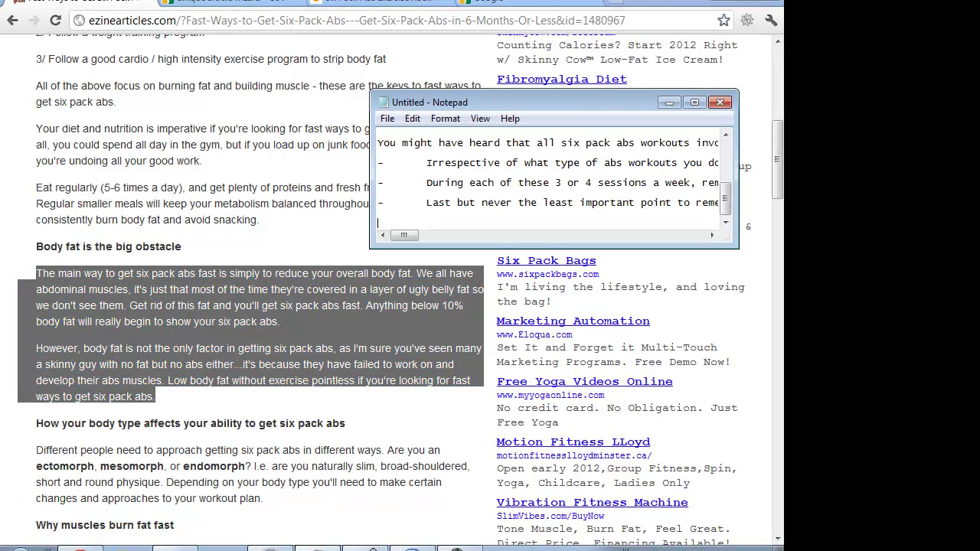
right_click(396, 221)
left_click(427, 284)
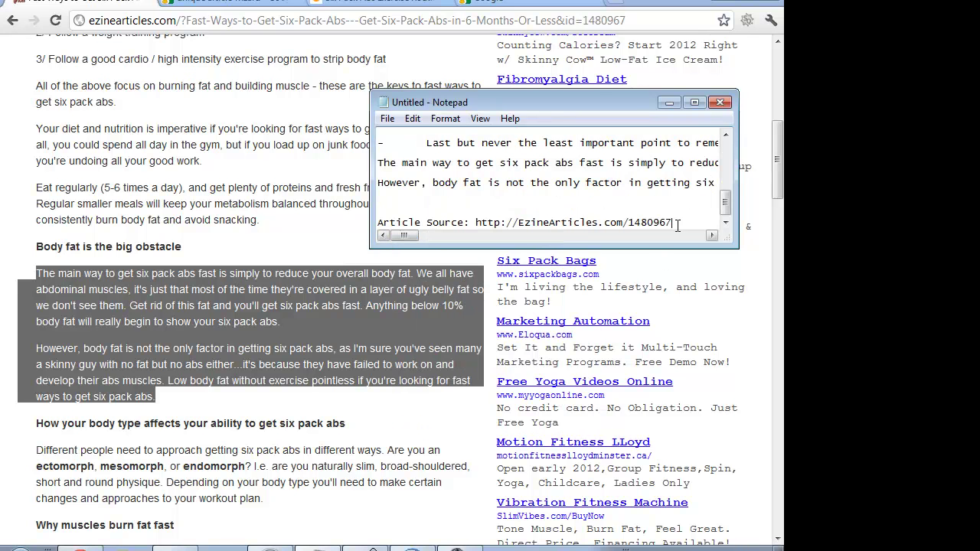
left_click_drag(677, 224, 354, 227)
key("Delete")
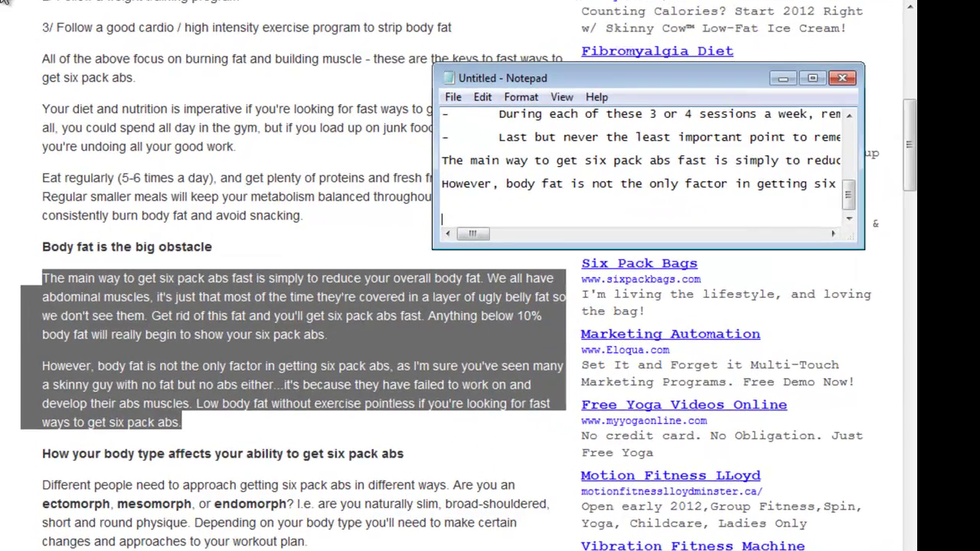
Go back to the search results in the browser and open the article "Know More About Six Pack Abs Fast".
key("alt+Tab")
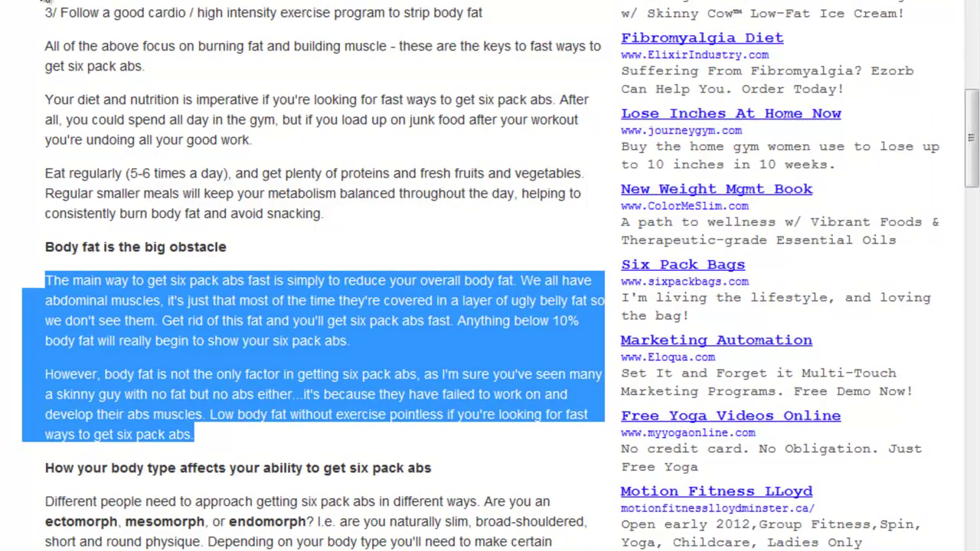
key("alt+Left")
scroll(219, 324, "down", 6)
scroll(184, 138, "up", 1)
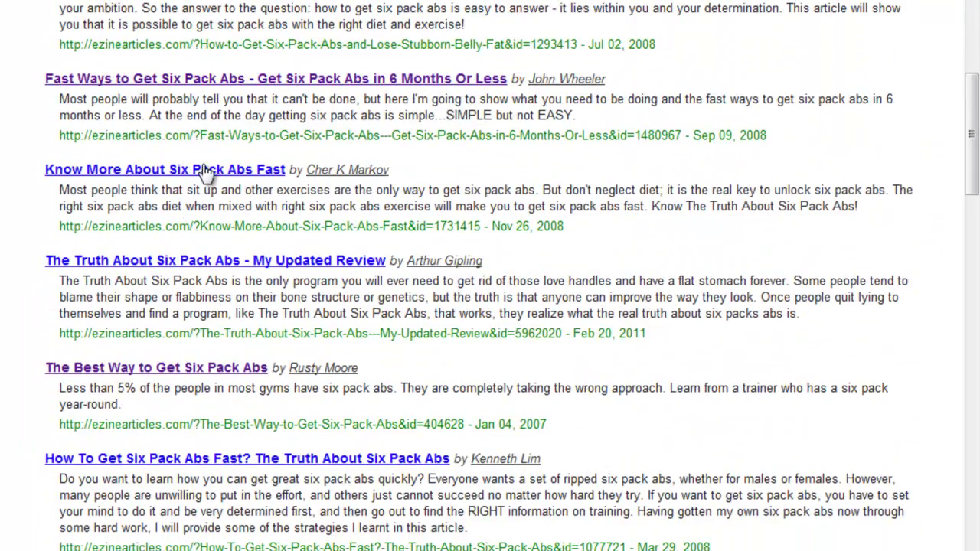
left_click(208, 171)
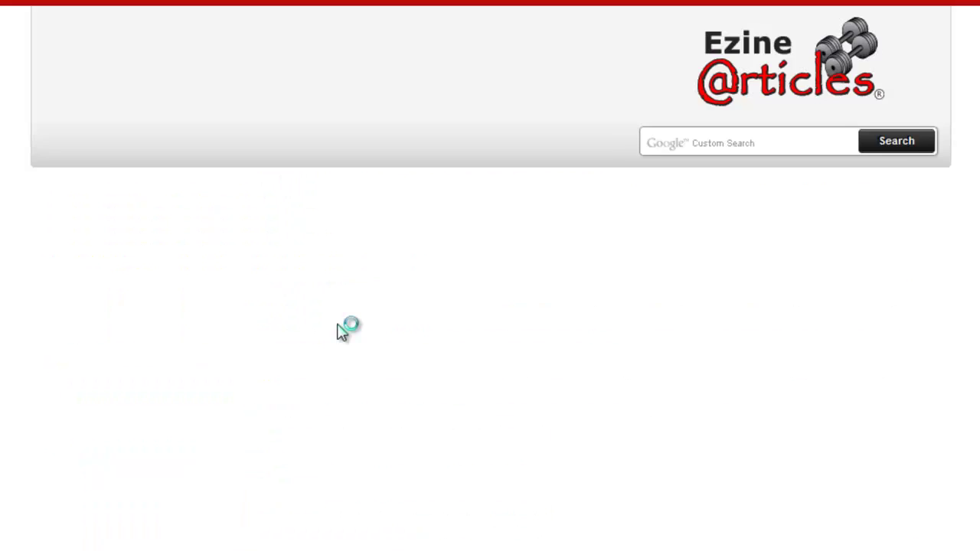
scroll(81, 345, "down", 4)
scroll(53, 94, "up", 1)
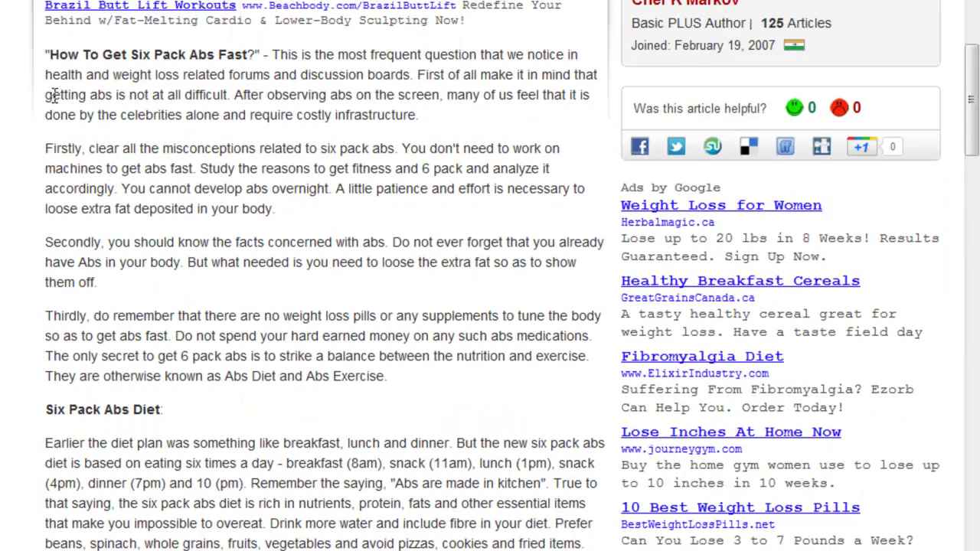
Copy the four opening paragraphs of the article, from "How To Get Six Pack Abs Fast?" through the one beginning "Thirdly".
left_click_drag(45, 56, 419, 372)
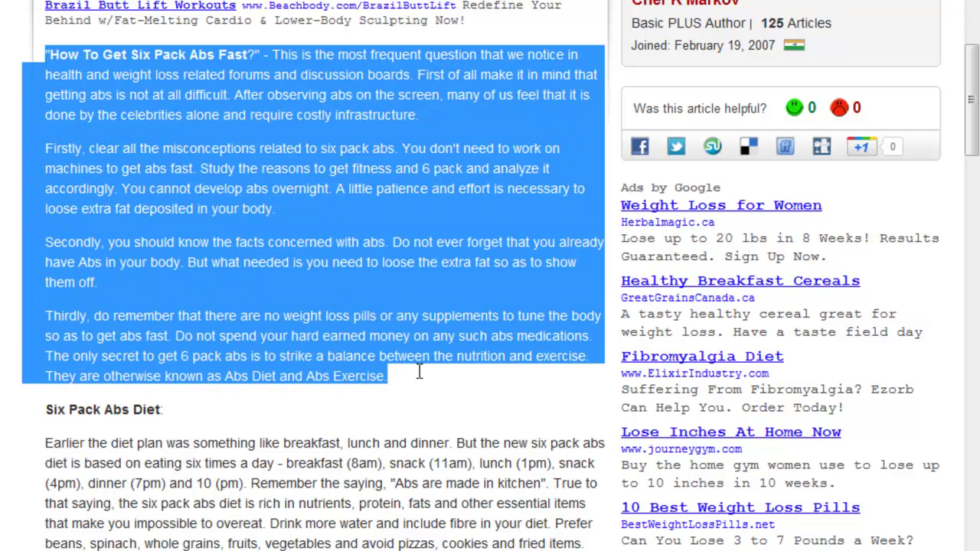
right_click(215, 69)
left_click(260, 74)
Paste the copied paragraphs at the end of the Notepad text and delete the Article Source line that comes with them.
key("alt+Tab")
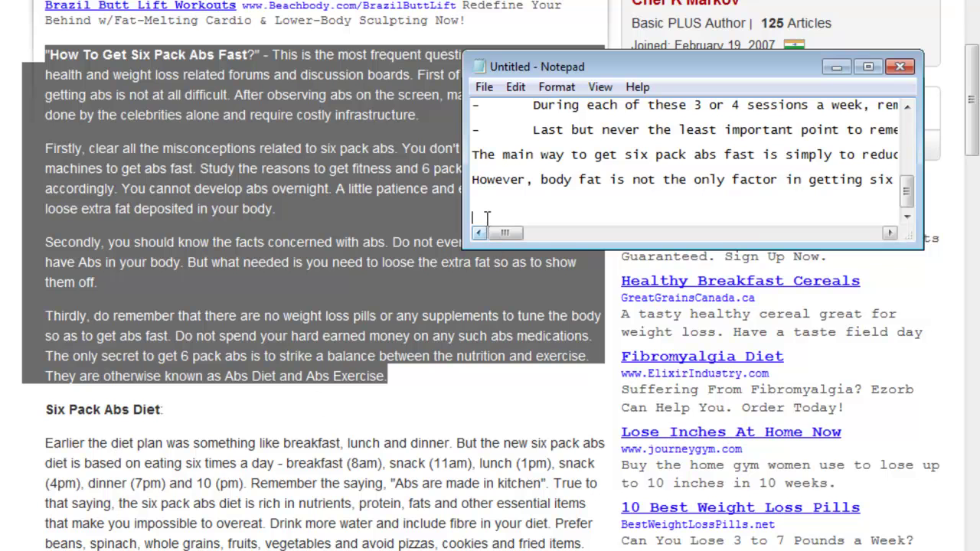
right_click(553, 218)
left_click(570, 299)
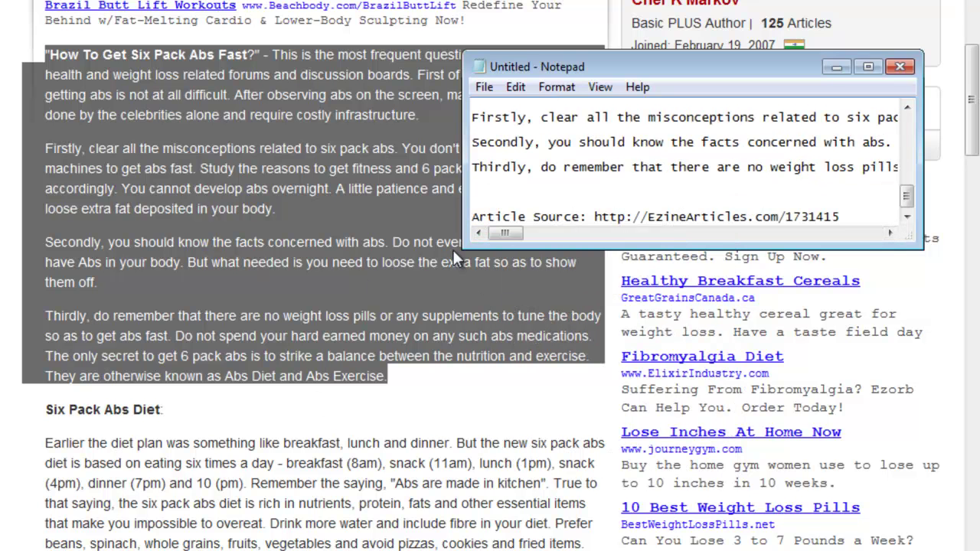
left_click_drag(861, 216, 478, 186)
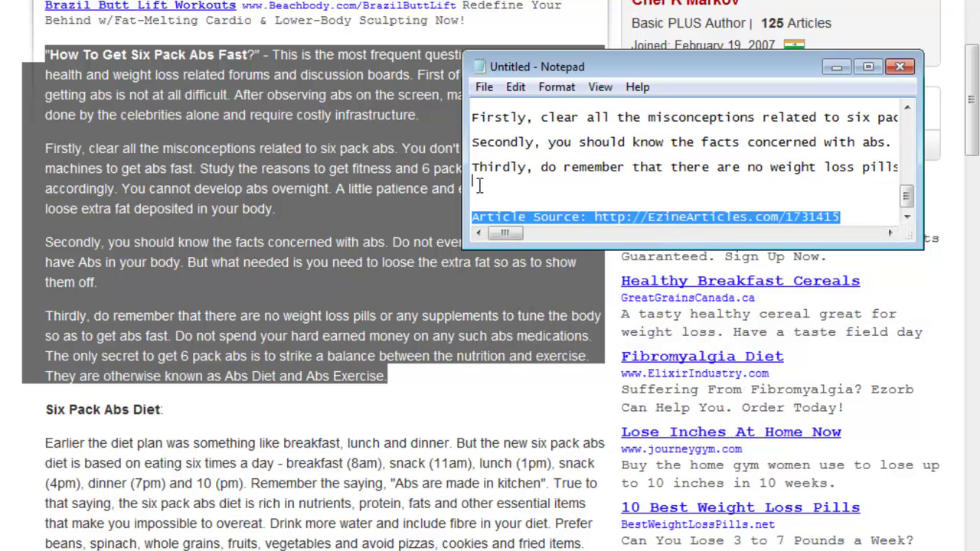
Return to the search results, open "How To Get Six Pack Abs Fast? The Truth About Six Pack Abs" and skim its steps.
left_click(366, 222)
scroll(241, 212, "down", 6)
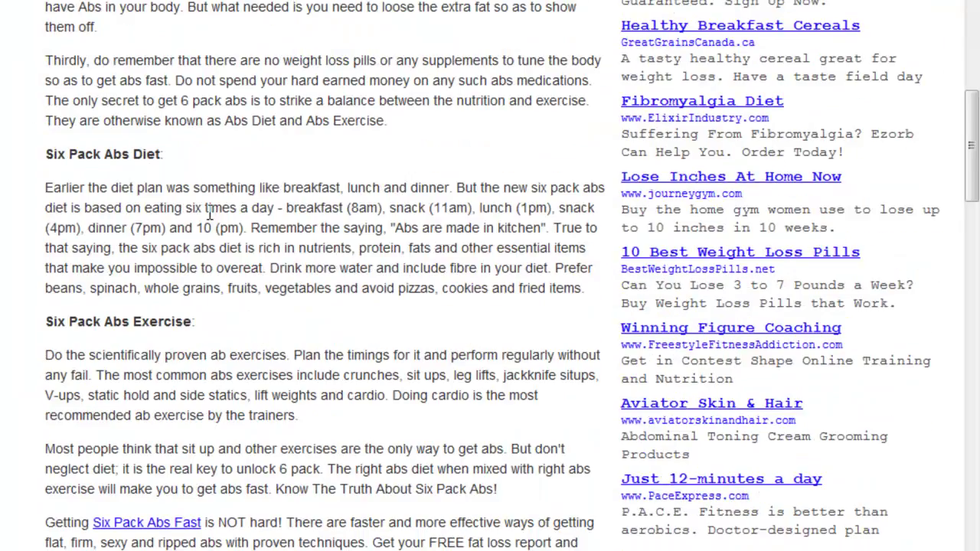
scroll(15, 103, "down", 2)
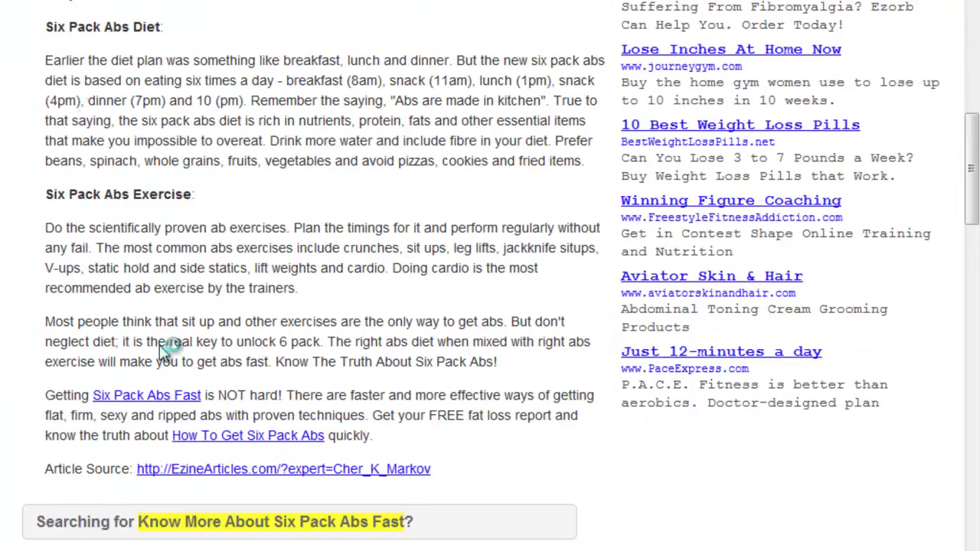
scroll(169, 350, "down", 10)
scroll(195, 323, "down", 1)
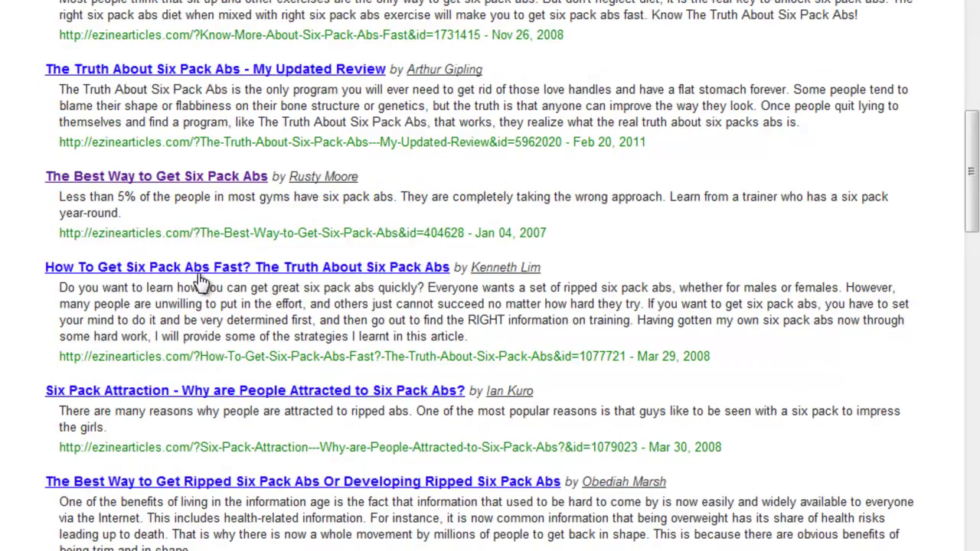
left_click(314, 269)
scroll(205, 304, "down", 5)
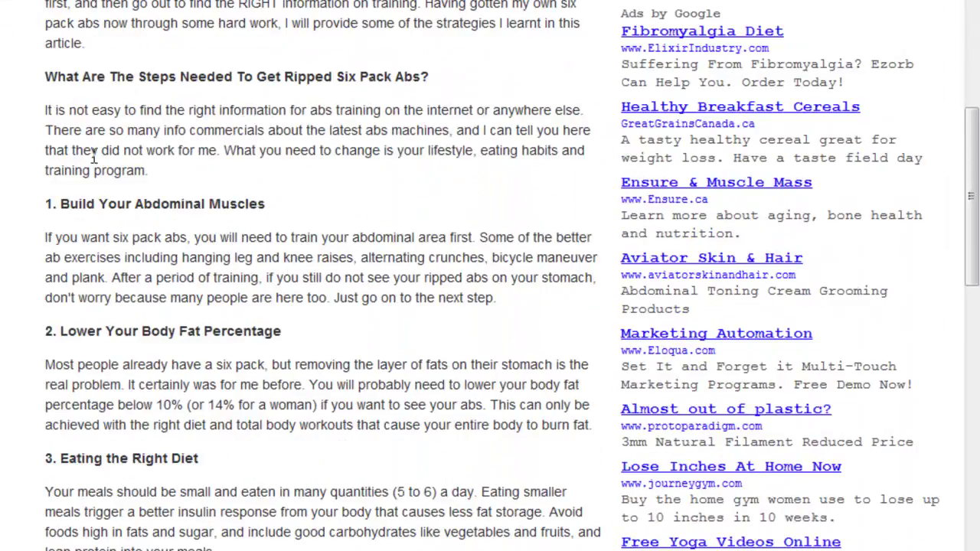
Go back to the results and open "The Best Way to Get Ripped Six Pack Abs Or Developing Ripped Six Pack Abs".
key("alt+Left")
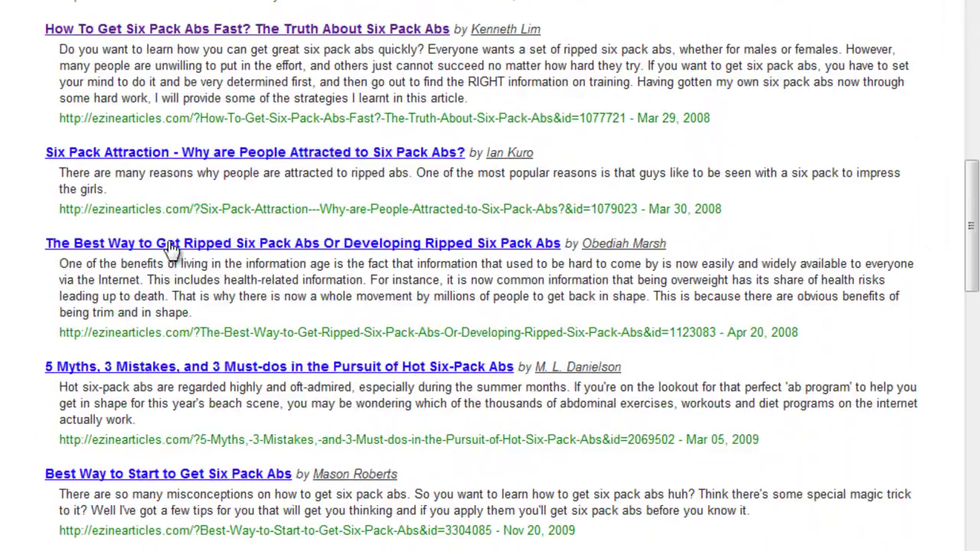
scroll(176, 249, "up", 1)
left_click(241, 281)
scroll(62, 219, "down", 1)
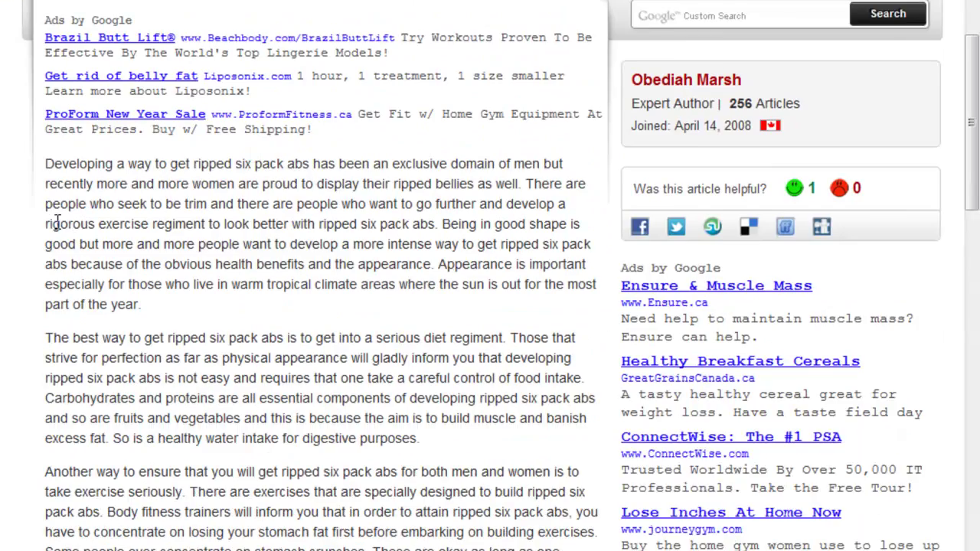
Copy the full article body, from "Developing a way to get ripped six pack abs" to "in a couple of Months.".
scroll(47, 211, "up", 1)
left_click_drag(47, 211, 280, 448)
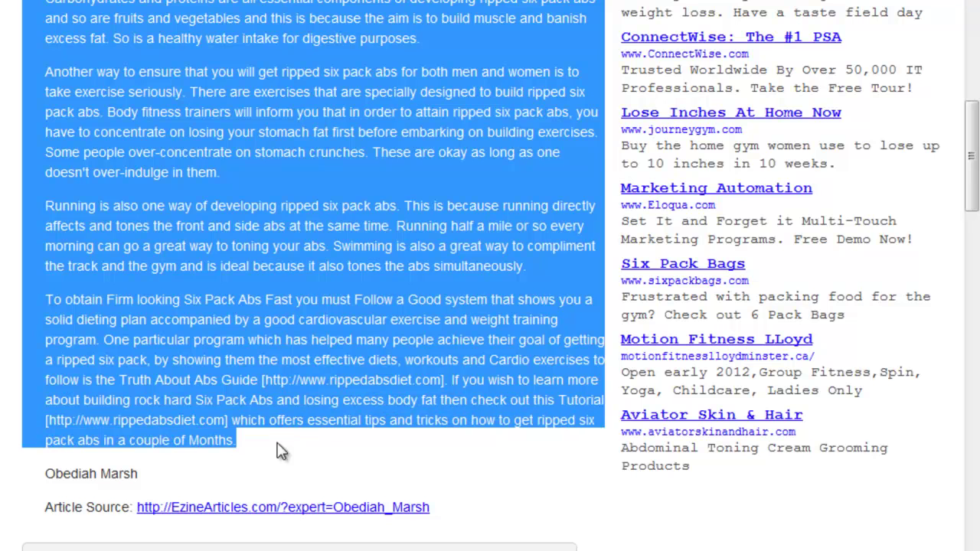
right_click(210, 119)
left_click(244, 139)
Paste the ripped six pack abs article at the end of the Notepad text and remove its Article Source line and extra blank line.
key("alt+Tab")
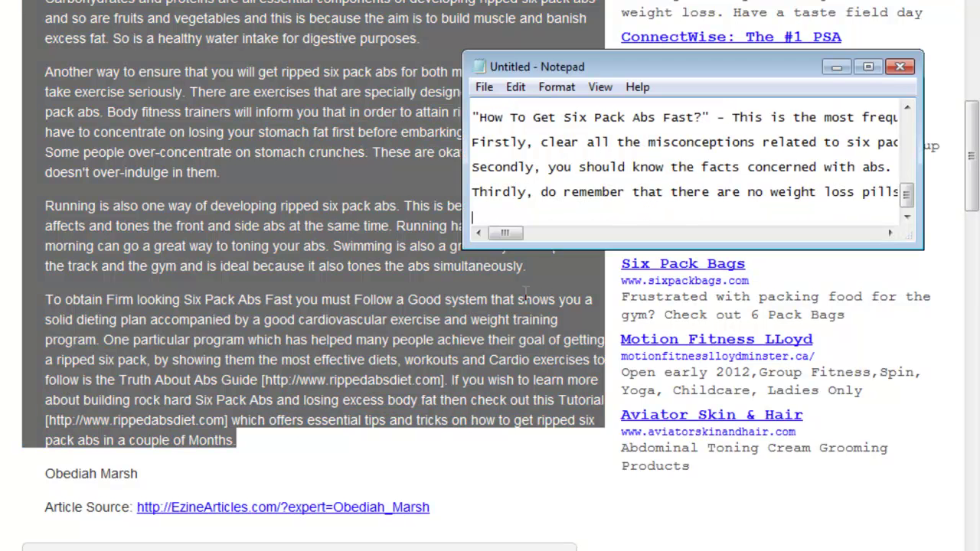
right_click(503, 218)
left_click(589, 304)
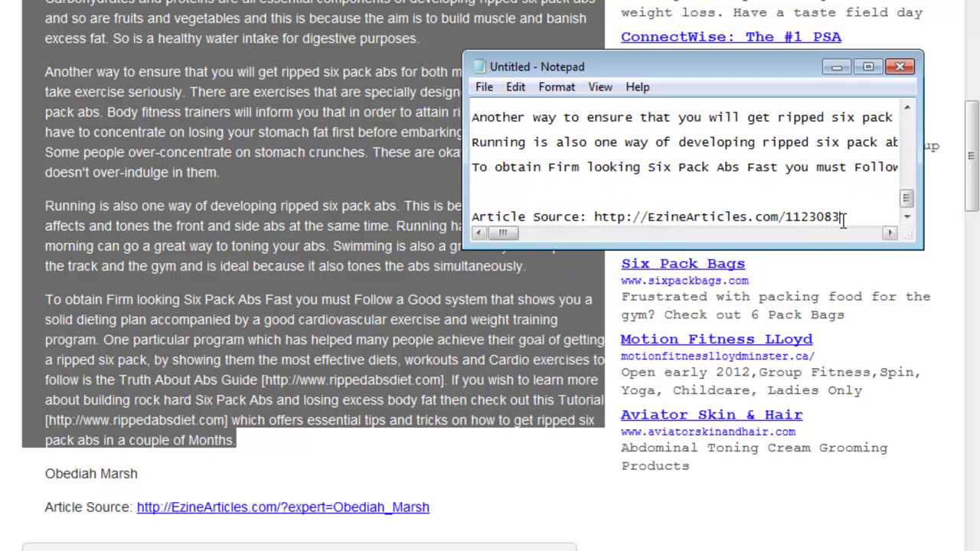
left_click_drag(840, 217, 472, 216)
key("BackSpace")
key("BackSpace")
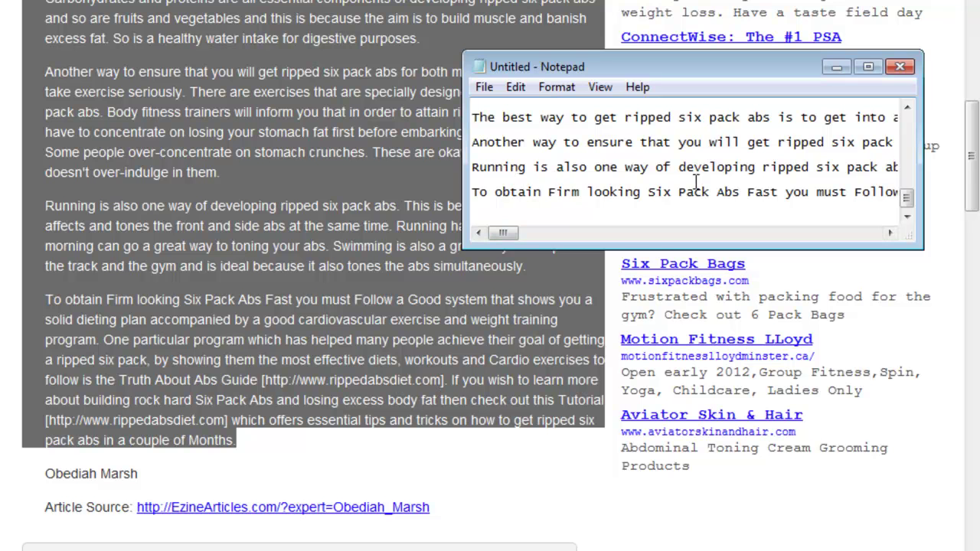
Maximize the Notepad window and look over the assembled article down to its end.
left_click_drag(909, 199, 908, 172)
double_click(819, 68)
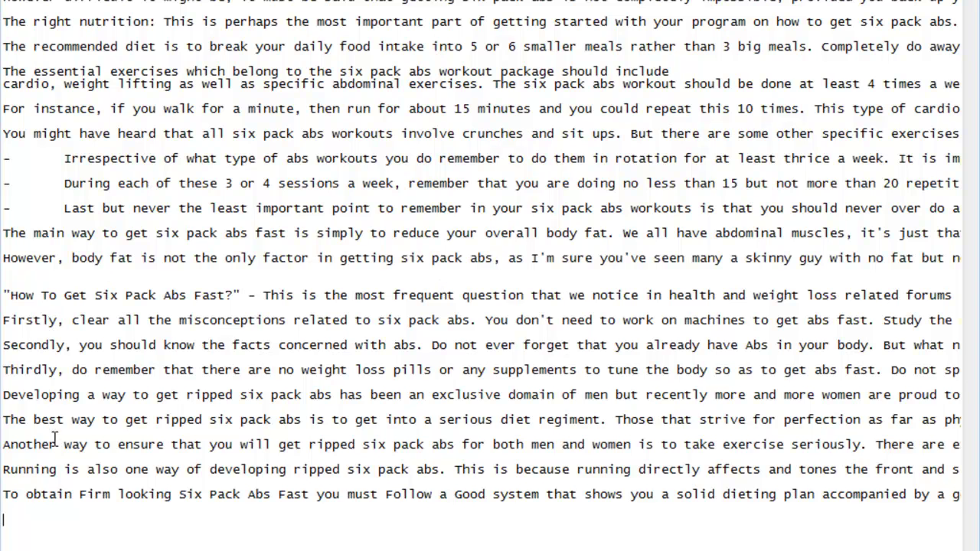
key("ctrl+End")
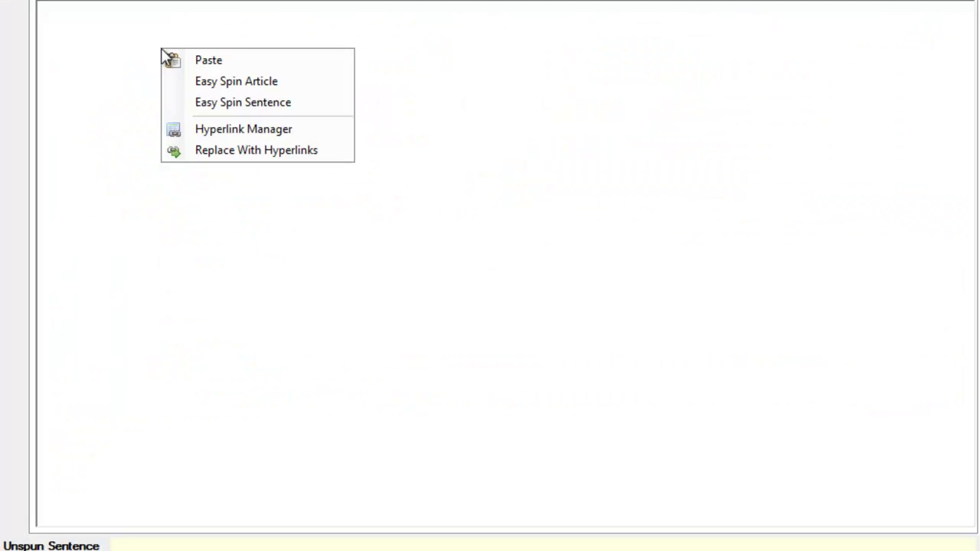
Copy the entire assembled article from Notepad.
left_click(107, 77)
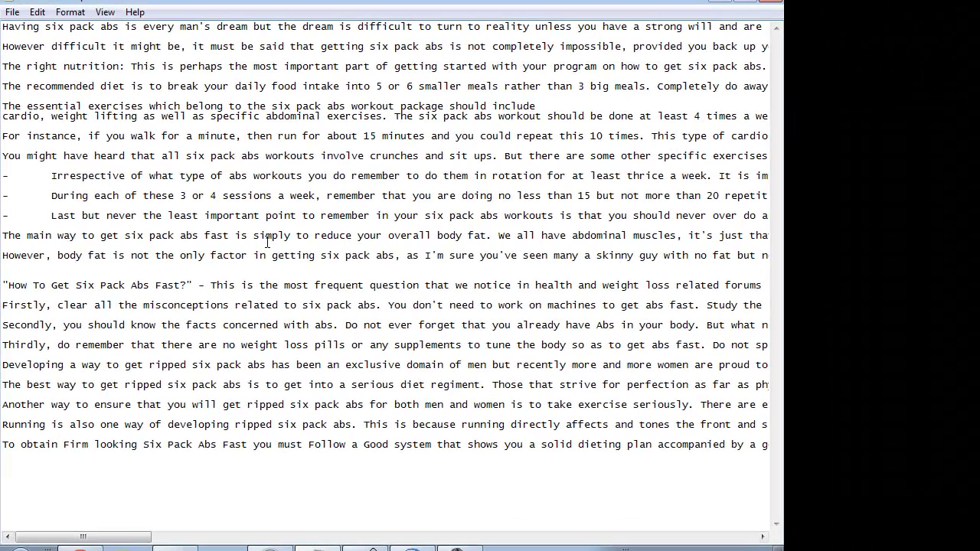
key("ctrl+a")
right_click(222, 149)
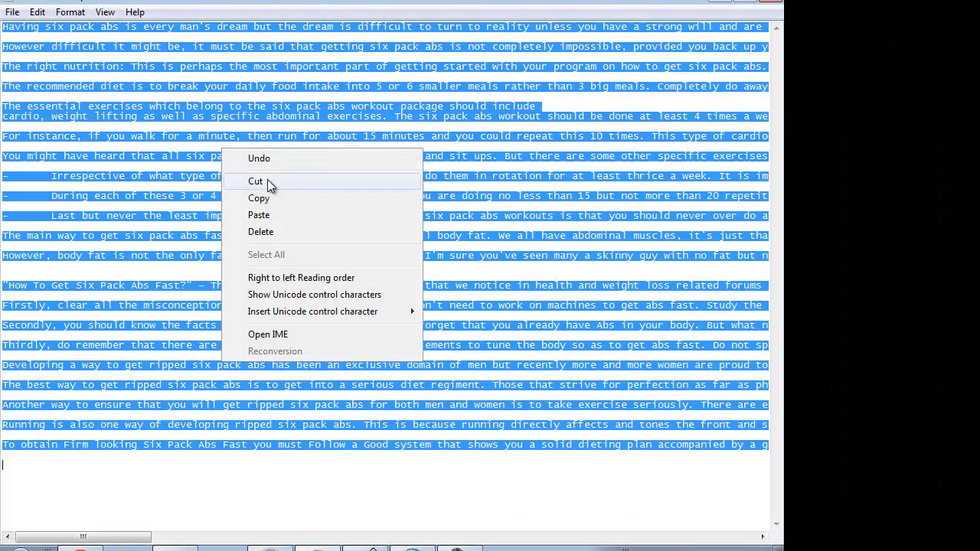
left_click(260, 198)
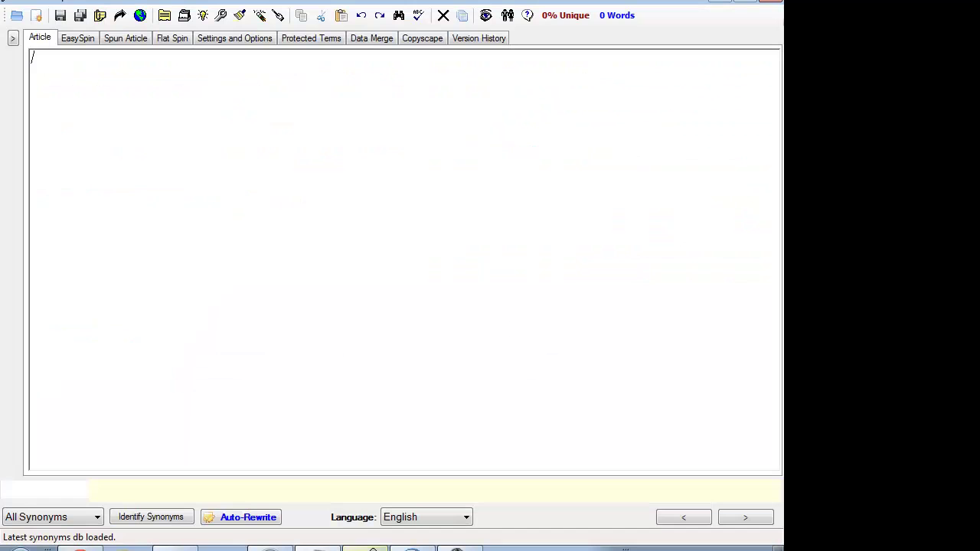
Paste the article into the empty article editor in The Best Spinner and log in again with the saved login information.
right_click(171, 116)
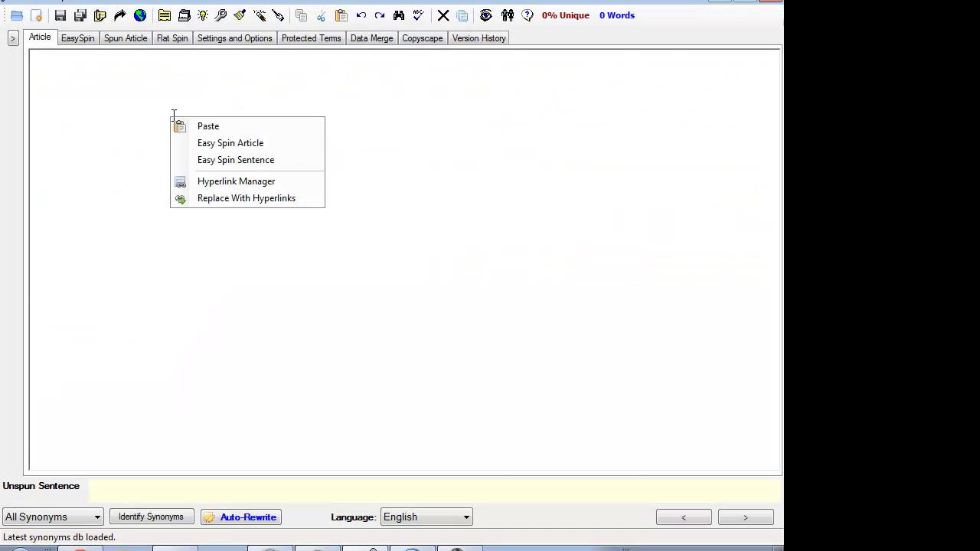
left_click(192, 127)
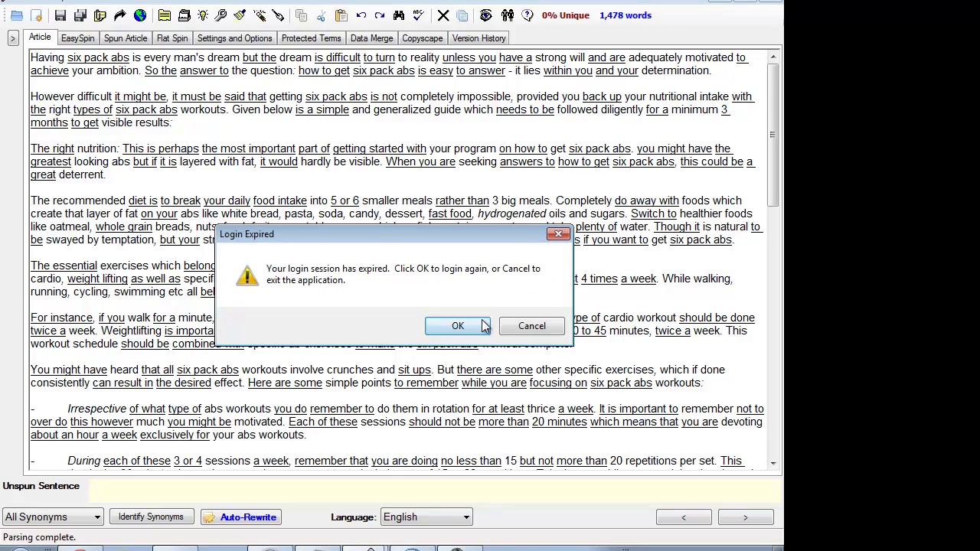
left_click(458, 327)
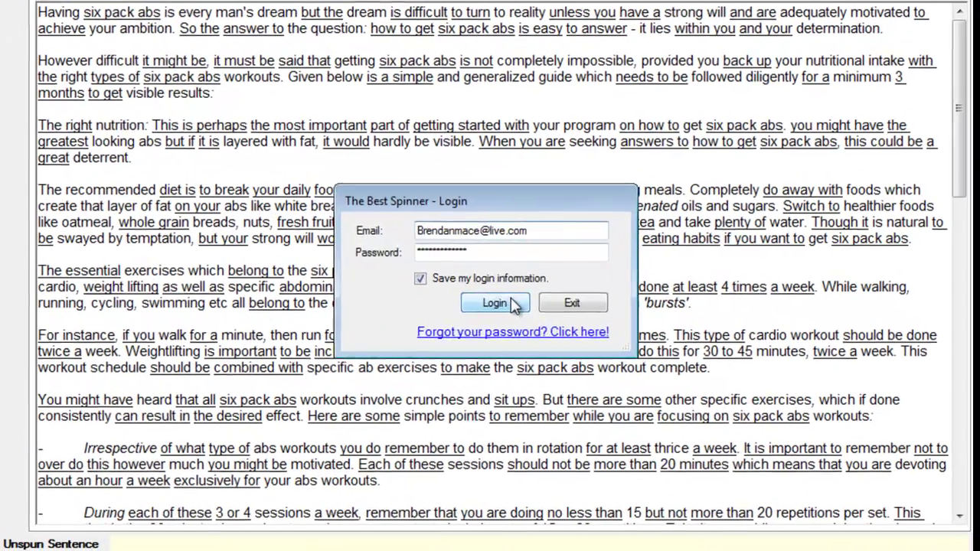
left_click(428, 294)
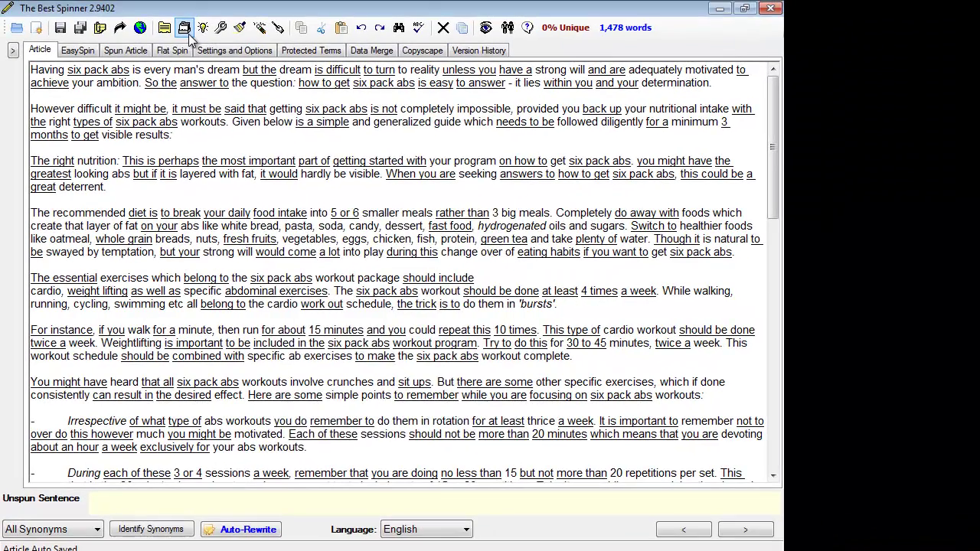
Try to run Replace Everyone's Favorites at the Best quality level and renew the expired login with the saved credentials.
left_click(186, 31)
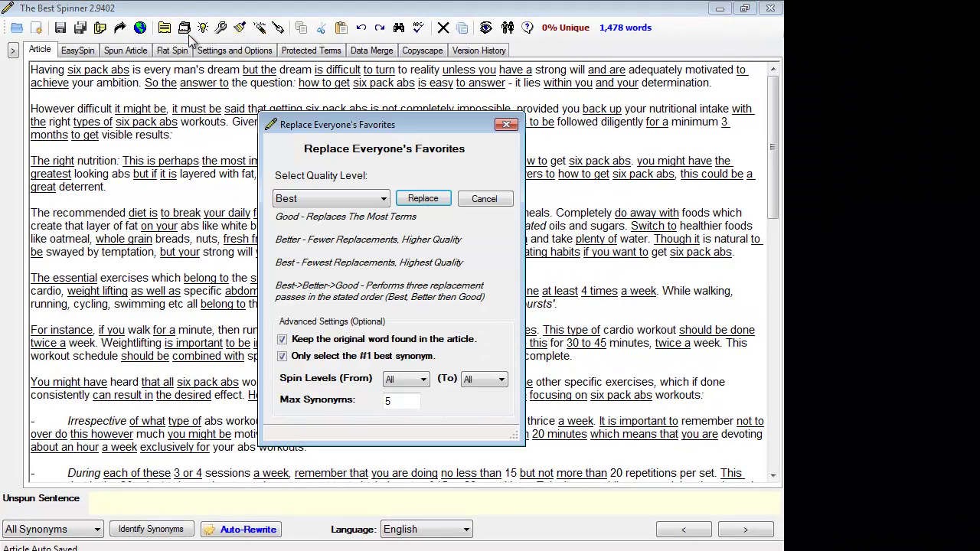
left_click(410, 200)
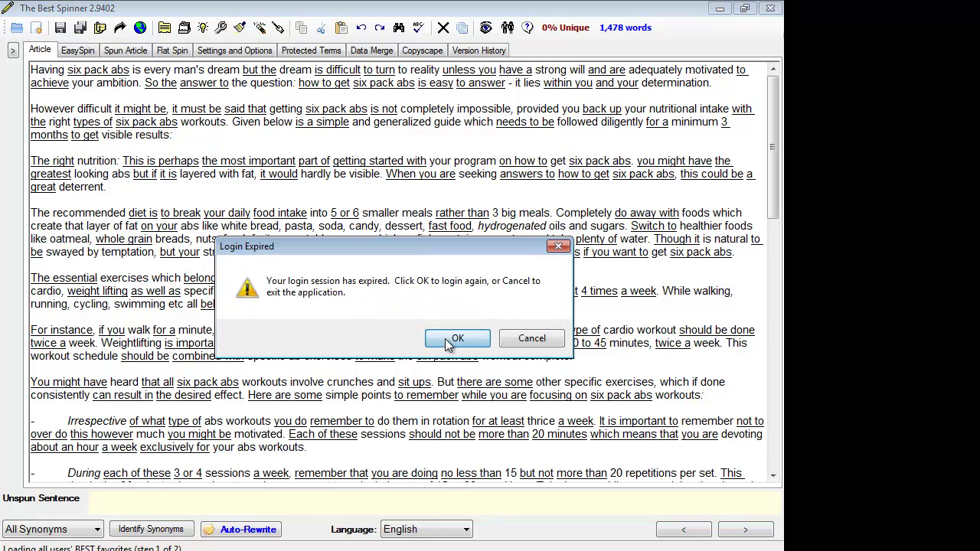
left_click(447, 341)
left_click(421, 306)
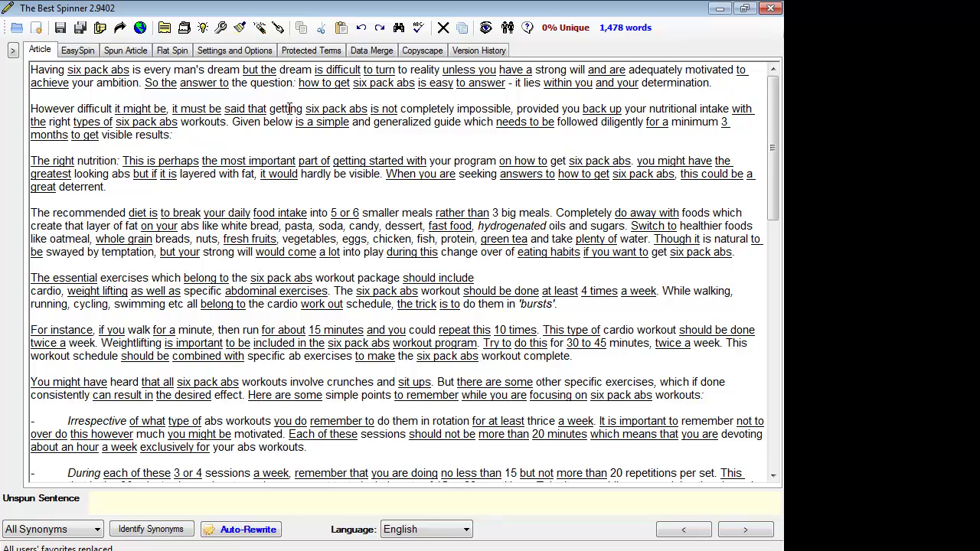
Replace the article's terms with everyone's favorite synonyms at Best quality, keeping the original words and only the #1 best synonym.
left_click(184, 27)
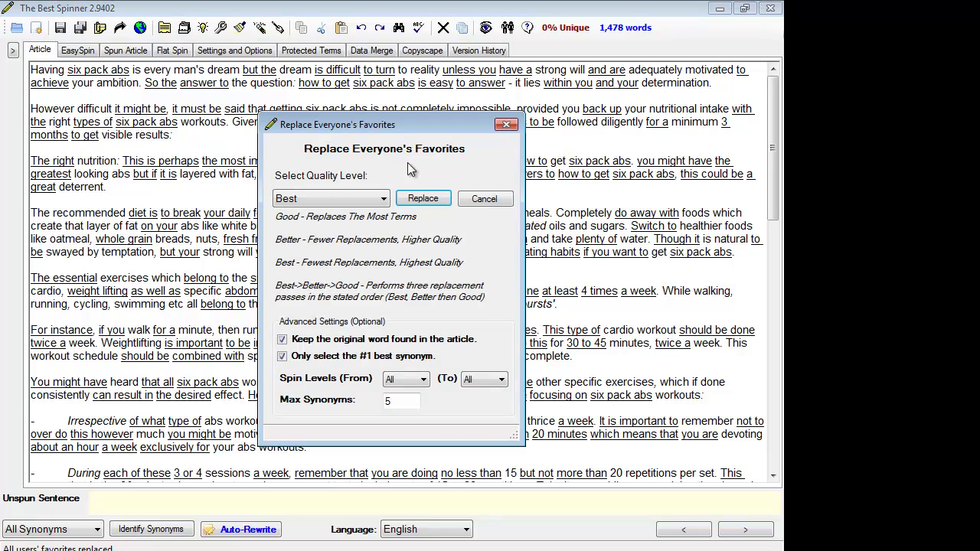
left_click(413, 199)
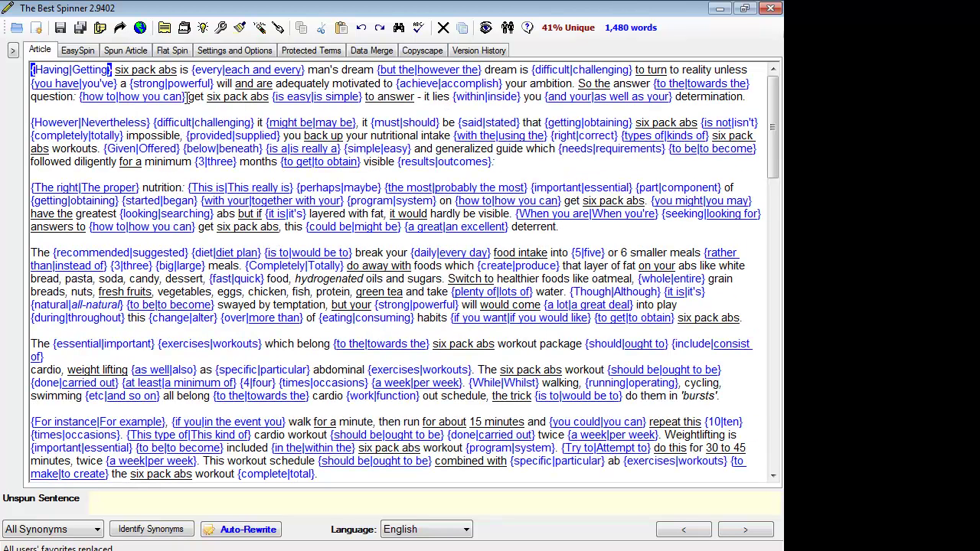
left_click(221, 96)
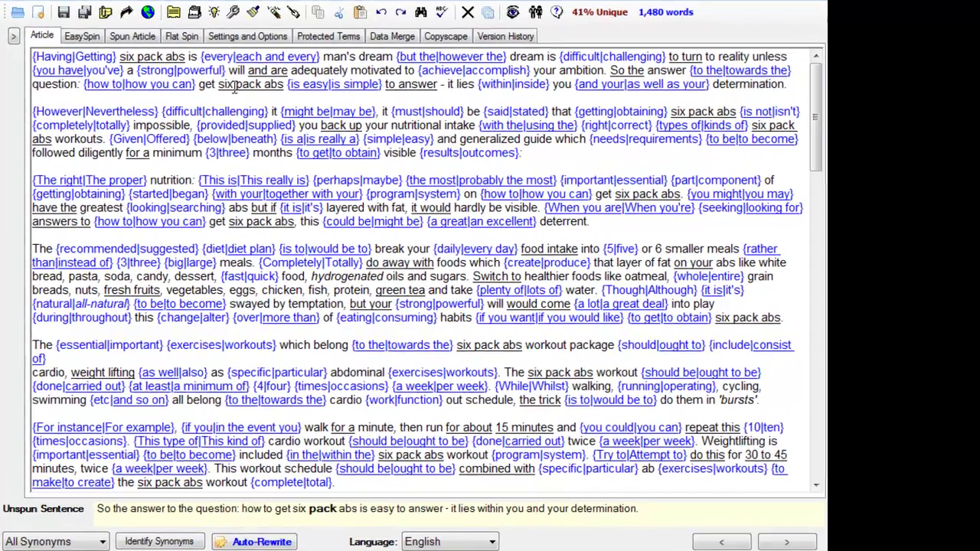
Select the whole article, view it in the Rewrite Sentences and Paragraphs window and close that window.
key("ctrl+a")
key("ctrl+r")
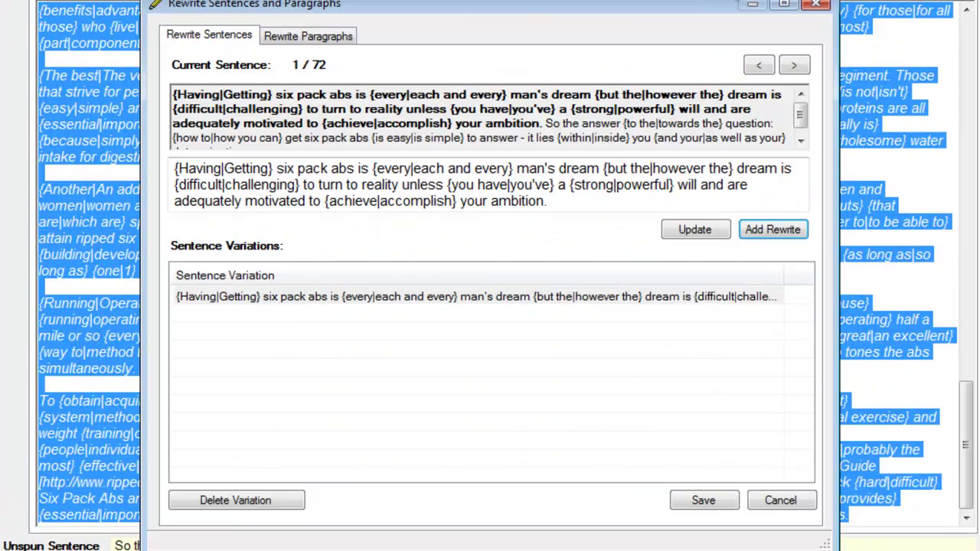
left_click(816, 4)
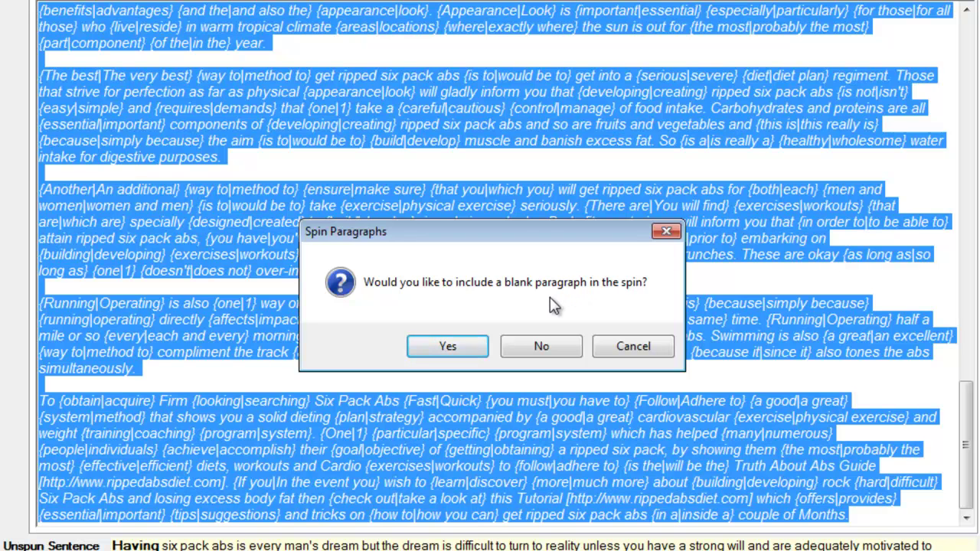
Spin the selected paragraphs without including a blank paragraph and log in again with the saved login information.
left_click(542, 348)
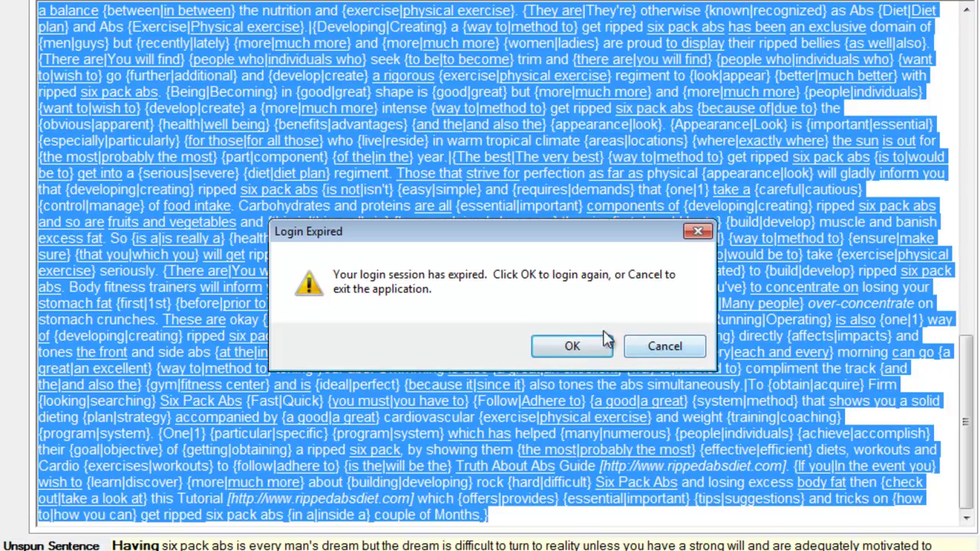
left_click(586, 345)
left_click(416, 302)
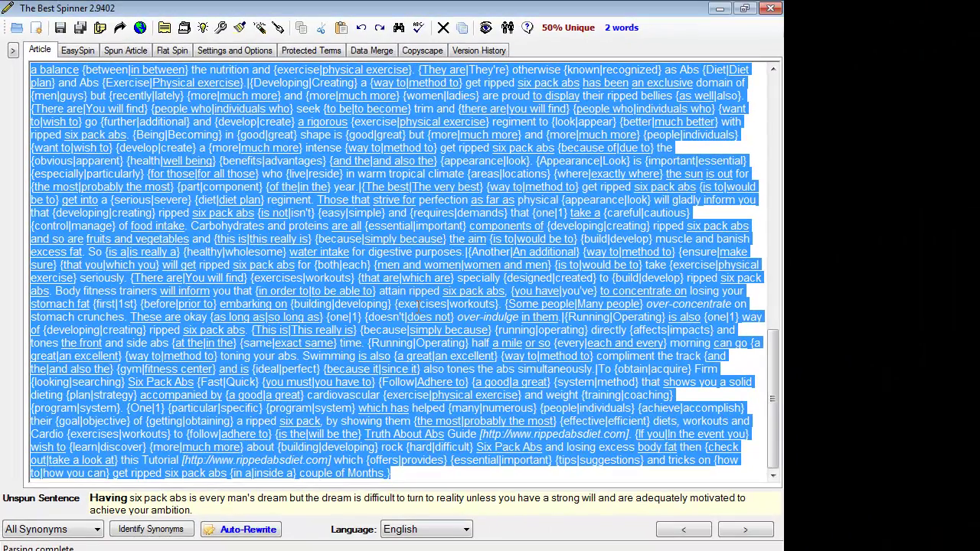
Deselect the article text and view the spun version of the article.
left_click(449, 142)
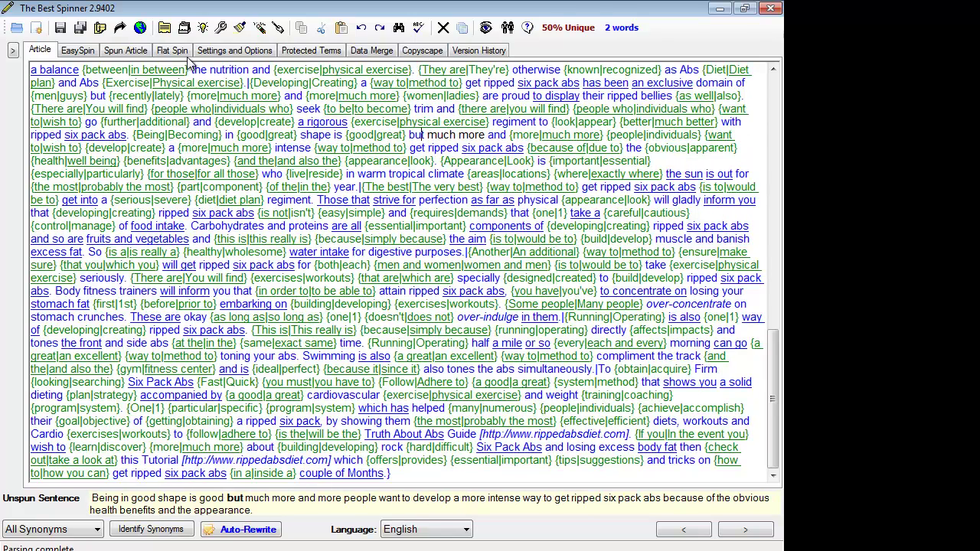
left_click(129, 54)
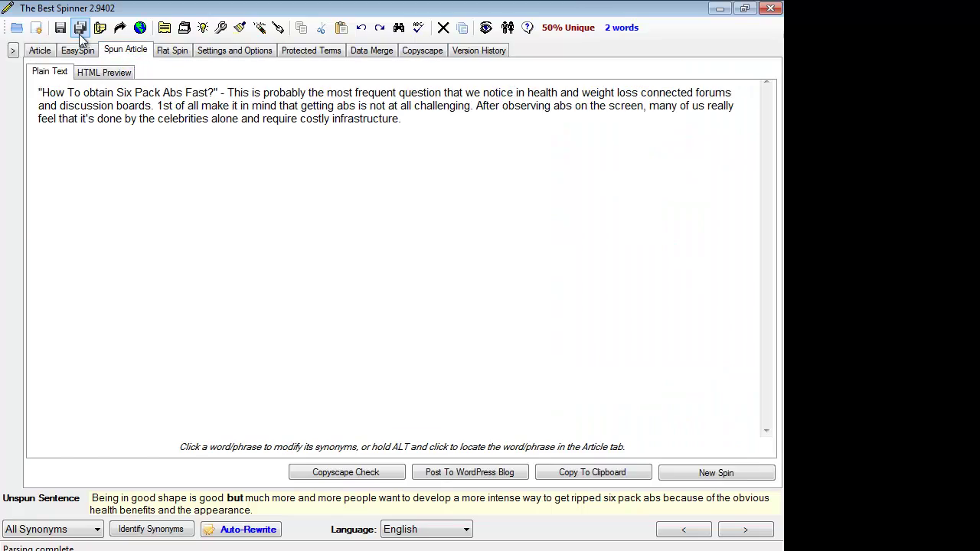
Return to the source article and examine its paragraph and word spin syntax from the end back to the beginning.
left_click(35, 50)
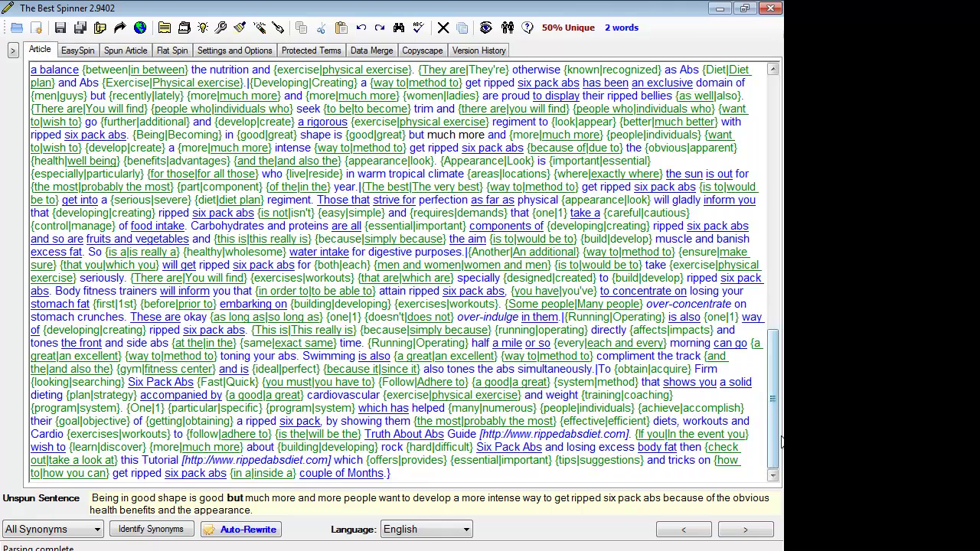
scroll(781, 446, "up", 15)
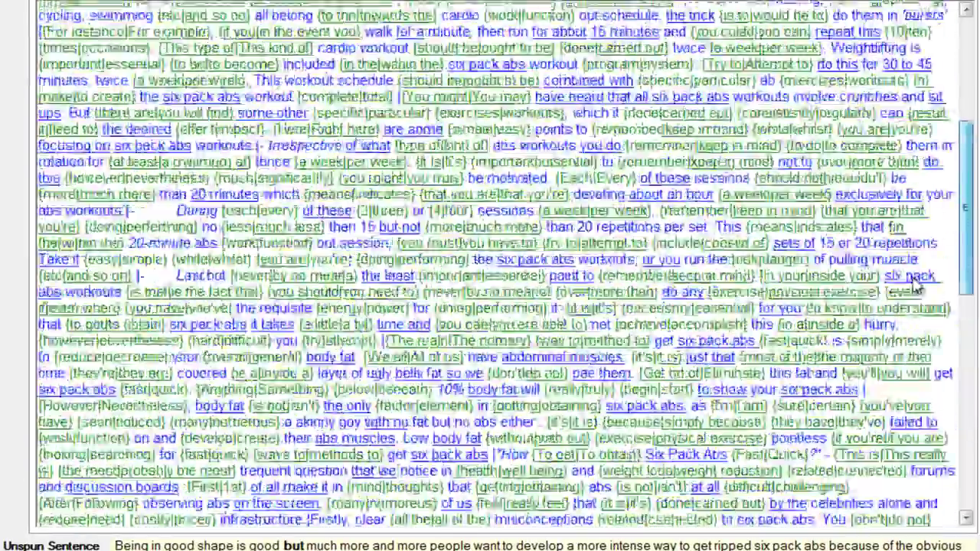
scroll(937, 174, "down", 10)
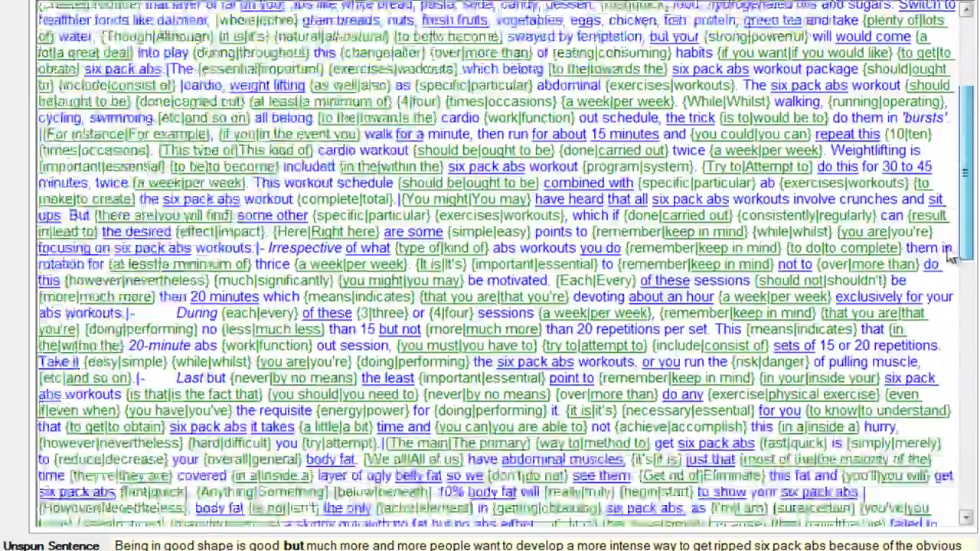
scroll(943, 341, "up", 10)
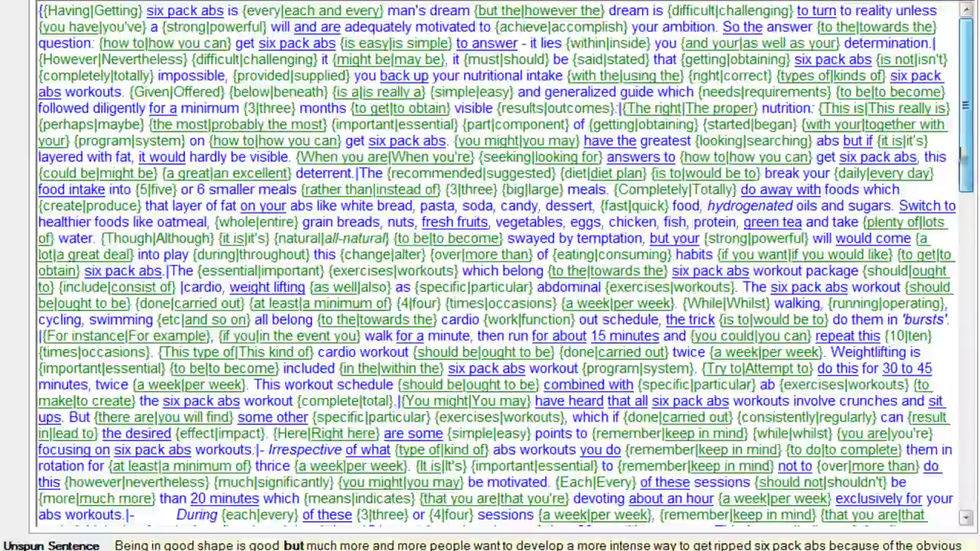
Compare the spun version with the source article, alternating between the two views and finishing on the spun version.
left_click(171, 3)
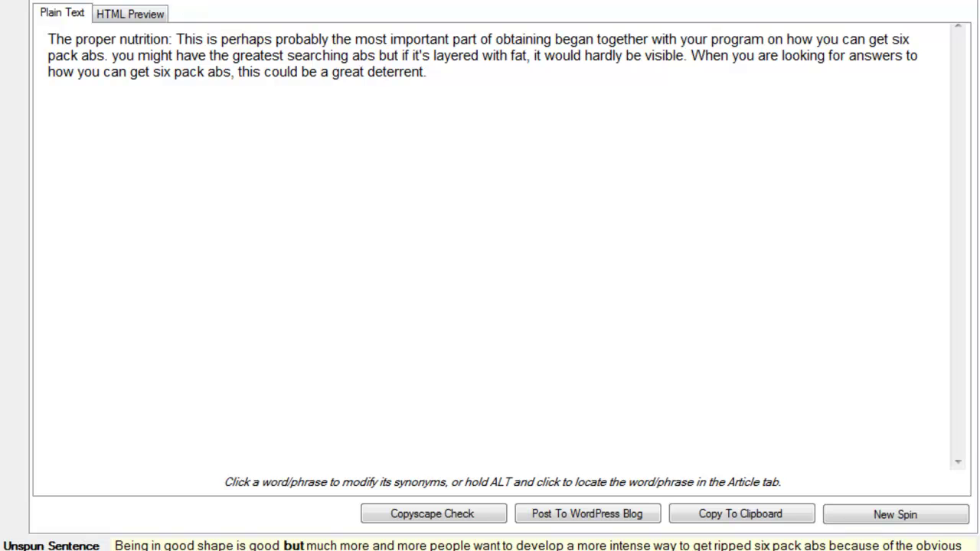
left_click(63, 2)
left_click(149, 2)
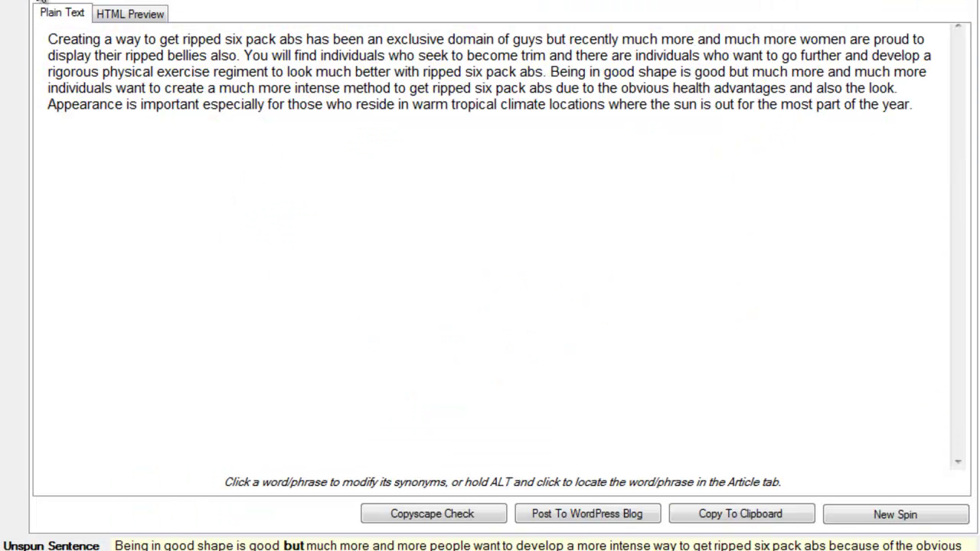
left_click(65, 3)
left_click(152, 3)
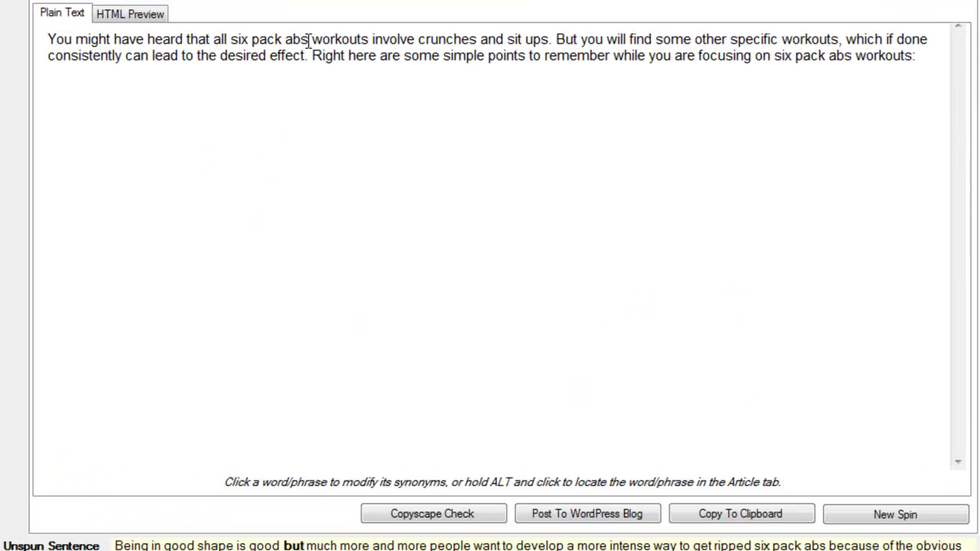
Generate a long series of new spins of the article and read the varying paragraphs.
left_click(896, 518)
left_click(895, 517)
left_click(896, 518)
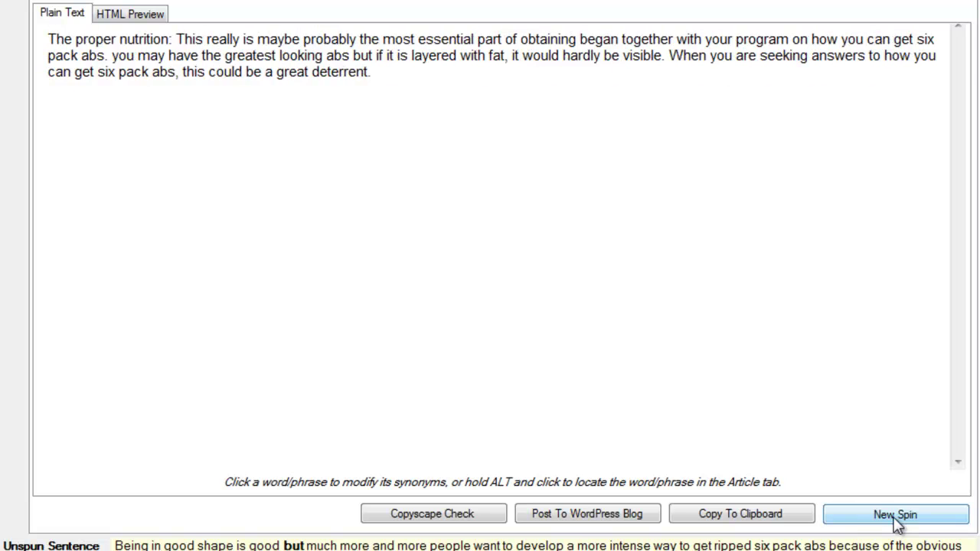
left_click(896, 517)
left_click(896, 516)
left_click(896, 516)
left_click(895, 516)
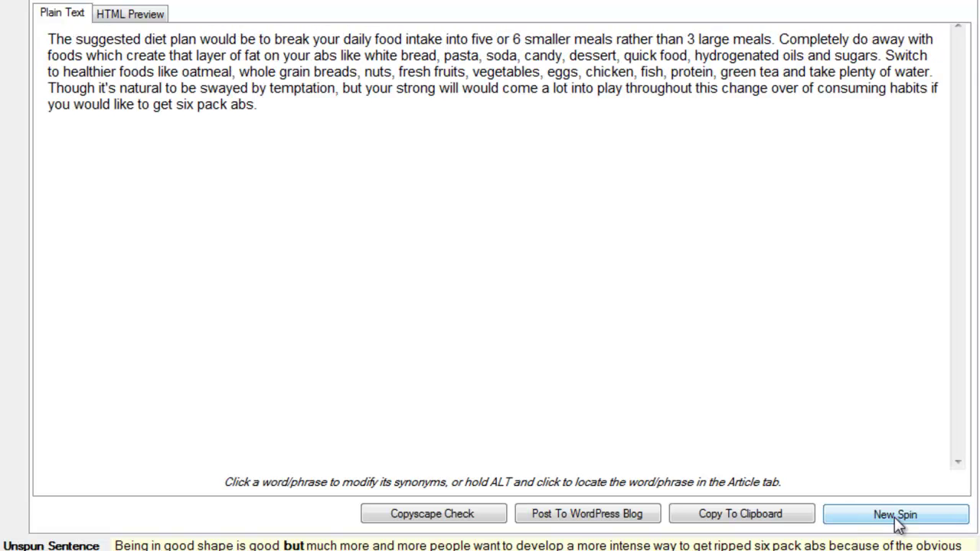
left_click(896, 516)
left_click(896, 518)
left_click(896, 517)
left_click(896, 517)
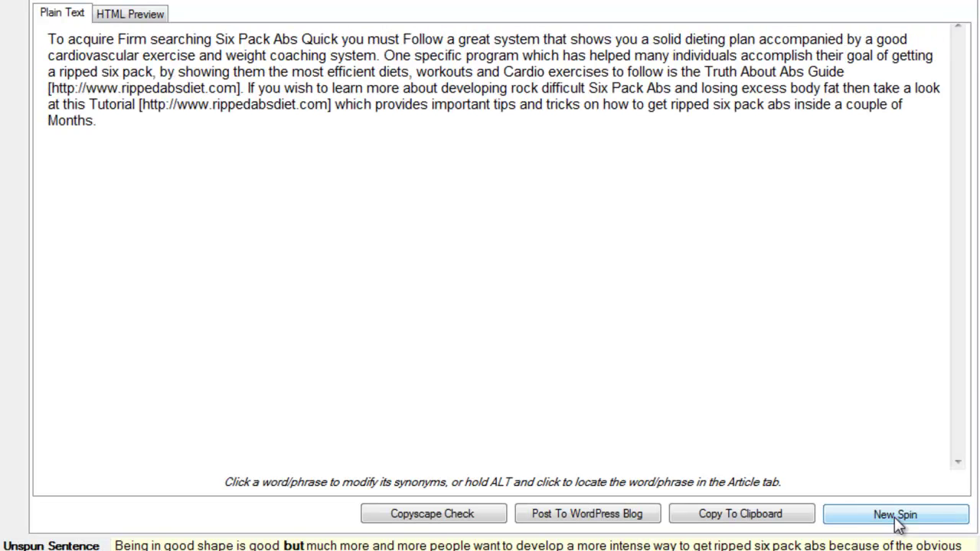
left_click(896, 517)
left_click(895, 517)
left_click(896, 518)
left_click(895, 517)
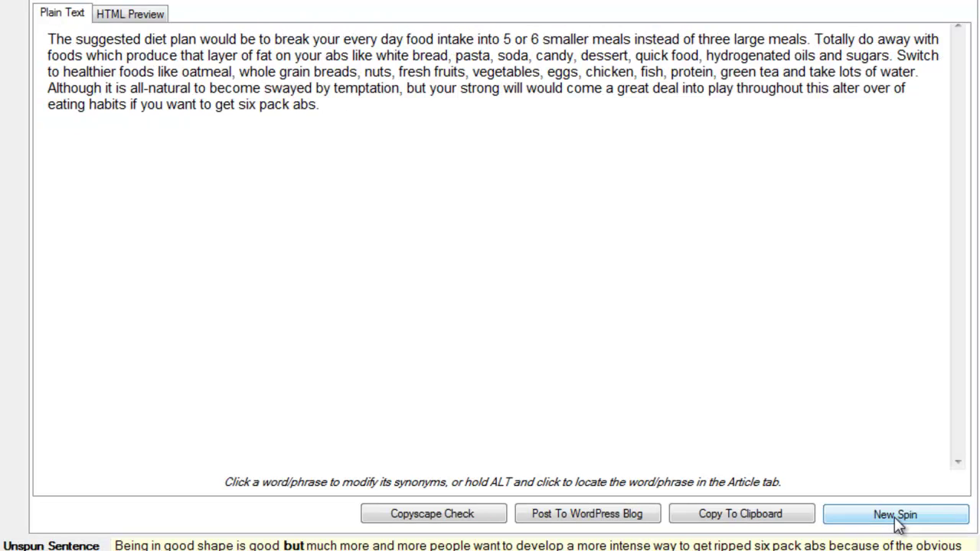
left_click(895, 518)
left_click(895, 516)
left_click(895, 516)
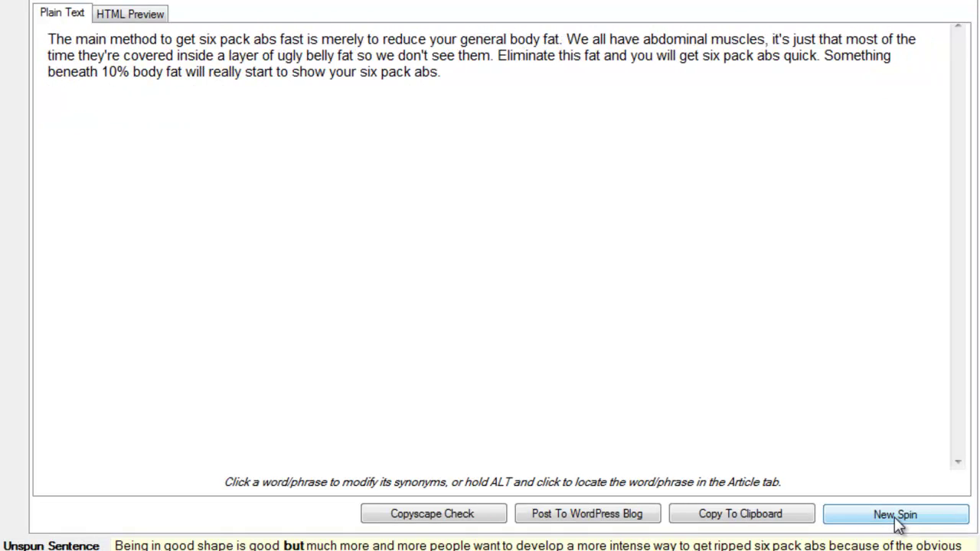
left_click(895, 516)
left_click(896, 516)
left_click(896, 516)
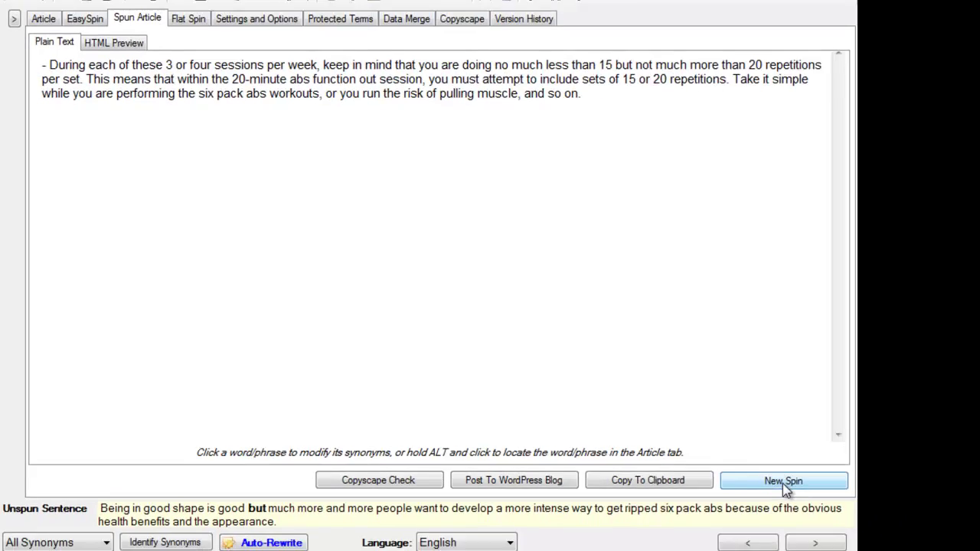
left_click(783, 483)
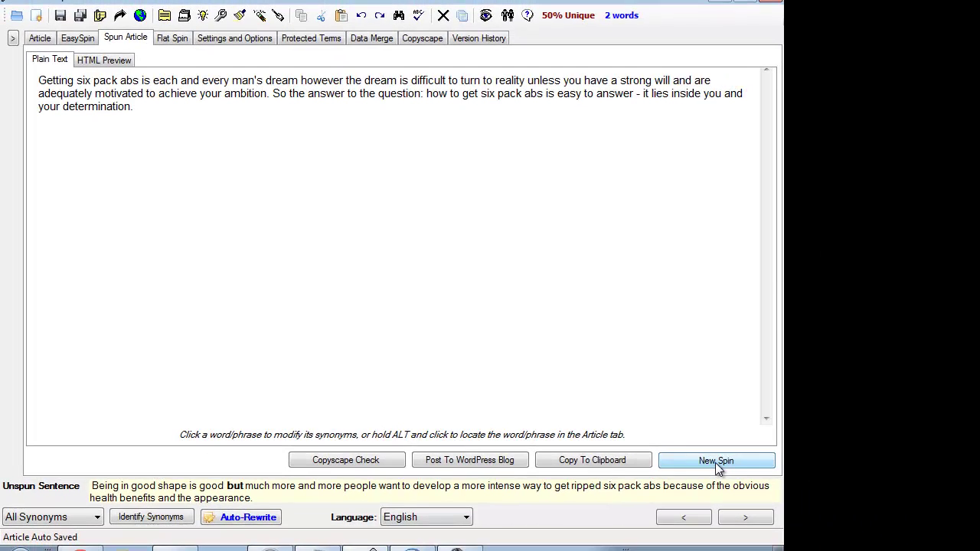
left_click(783, 483)
left_click(783, 483)
left_click(783, 483)
left_click(715, 463)
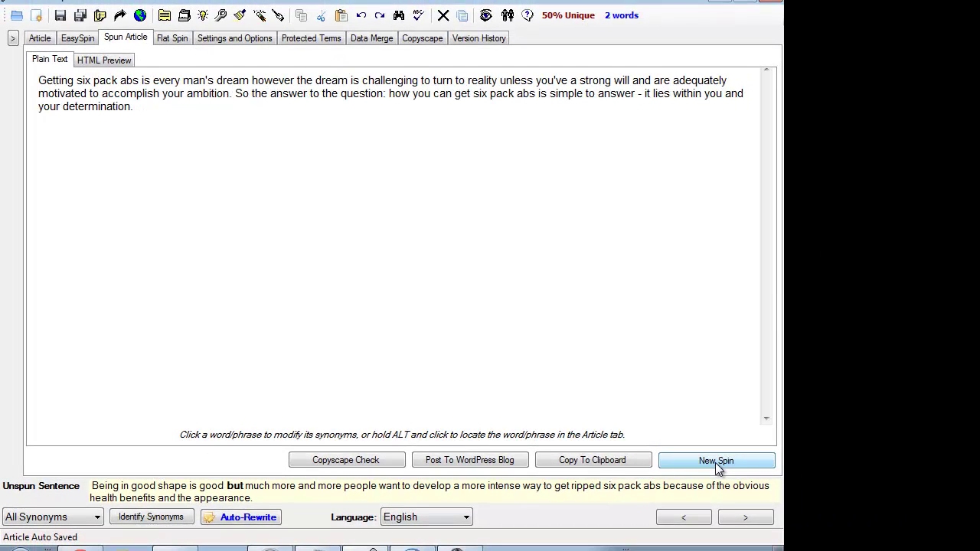
left_click(715, 462)
left_click(715, 462)
left_click(715, 462)
left_click(715, 463)
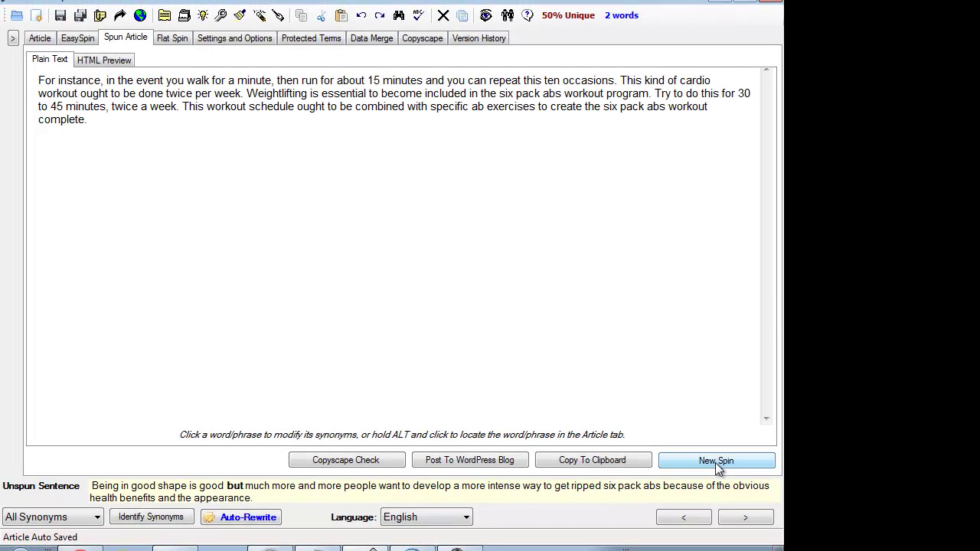
left_click(715, 463)
left_click(715, 462)
left_click(715, 463)
left_click(715, 463)
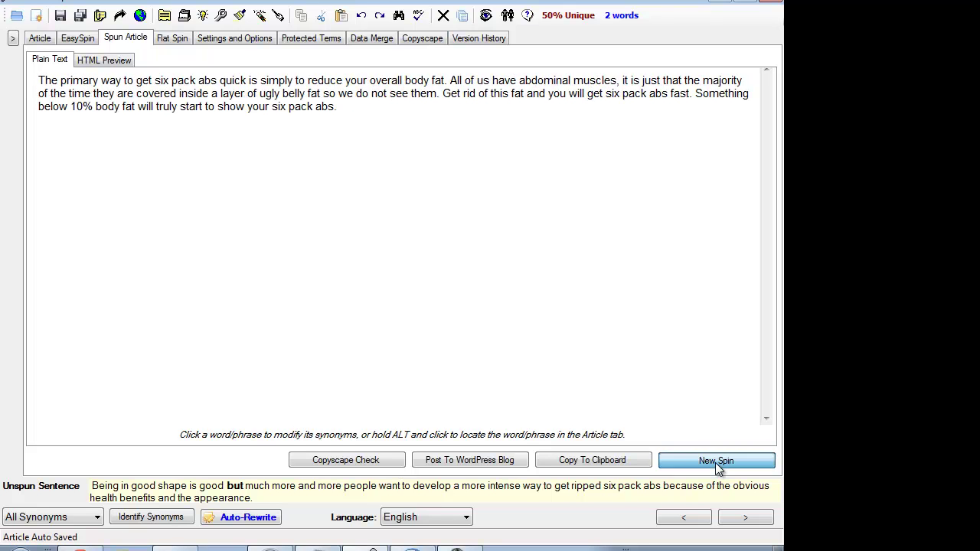
left_click(715, 462)
left_click(715, 463)
left_click(715, 462)
left_click(715, 462)
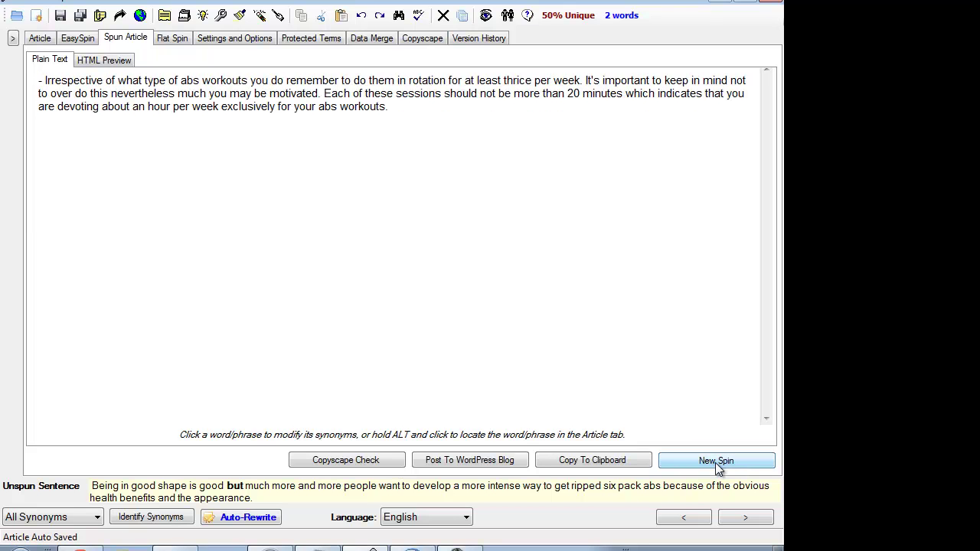
left_click(715, 462)
left_click(714, 462)
left_click(715, 462)
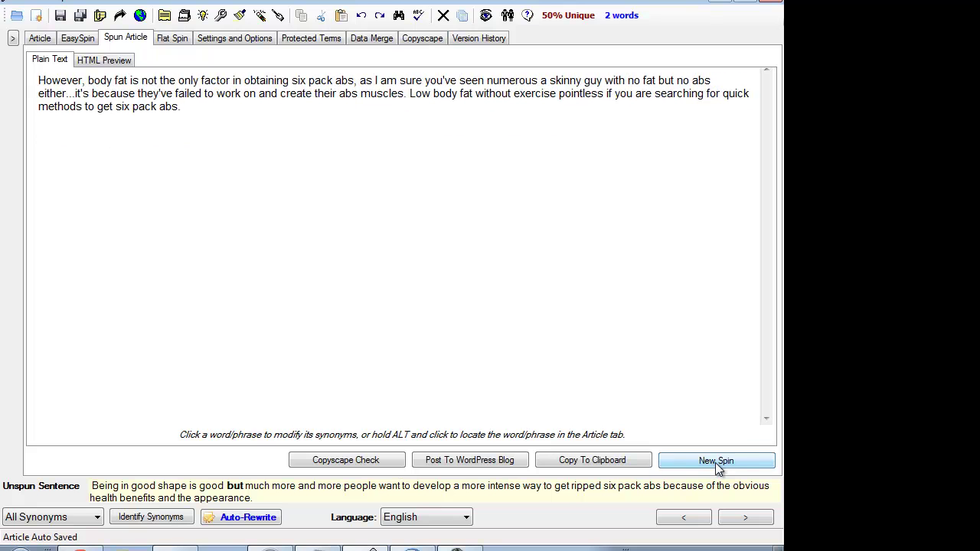
left_click(715, 463)
left_click(715, 462)
left_click(715, 463)
left_click(715, 462)
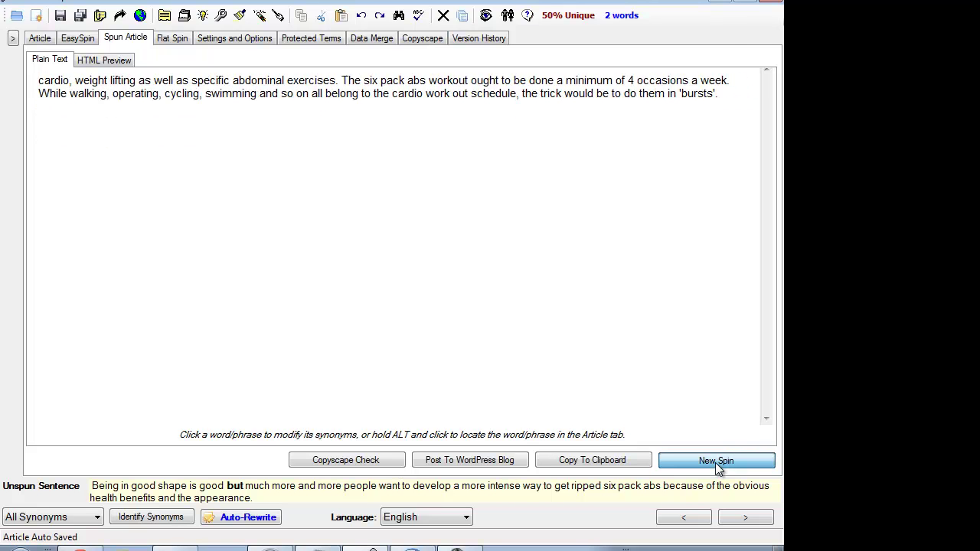
left_click(715, 462)
left_click(715, 462)
left_click(715, 462)
left_click(715, 463)
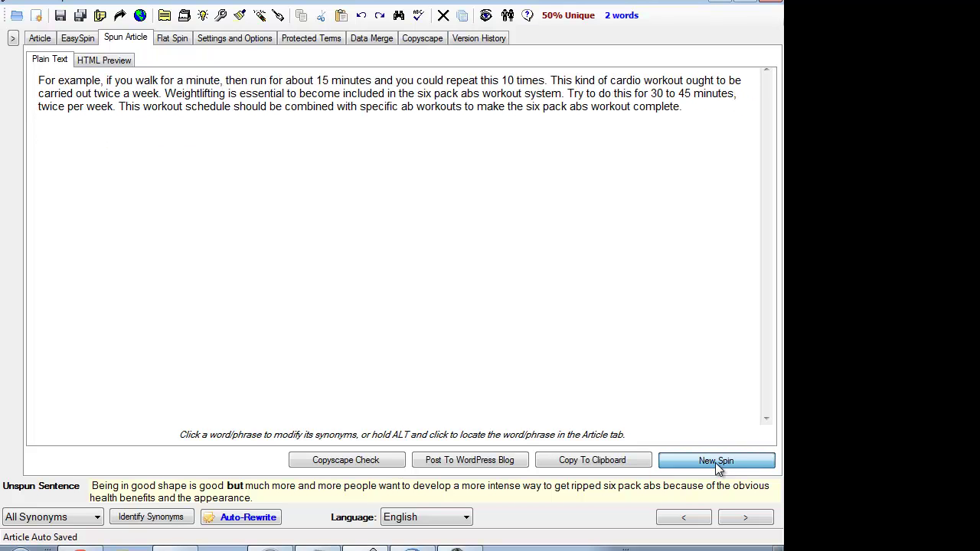
left_click(714, 463)
left_click(715, 462)
left_click(715, 462)
left_click(715, 463)
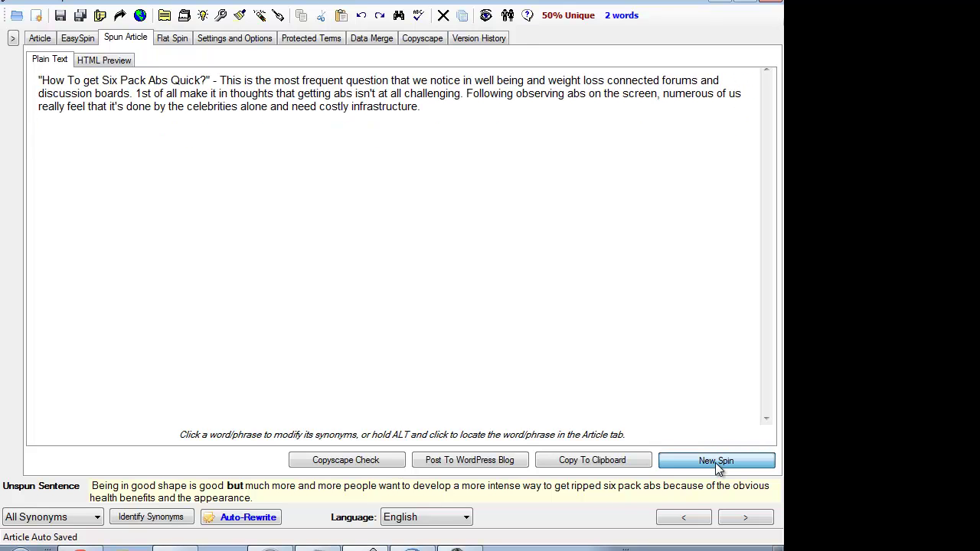
left_click(715, 462)
left_click(715, 462)
left_click(715, 462)
left_click(715, 462)
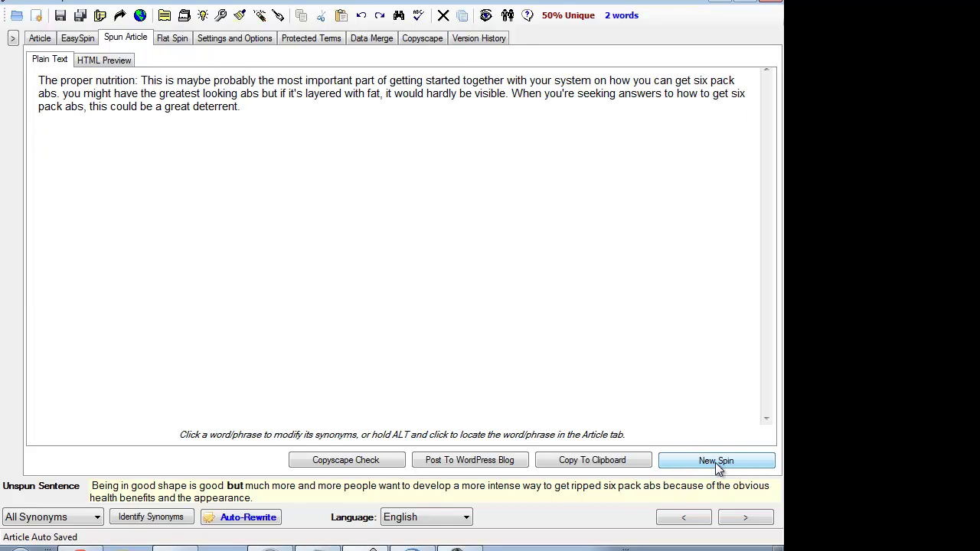
left_click(715, 463)
left_click(715, 462)
left_click(715, 463)
left_click(715, 463)
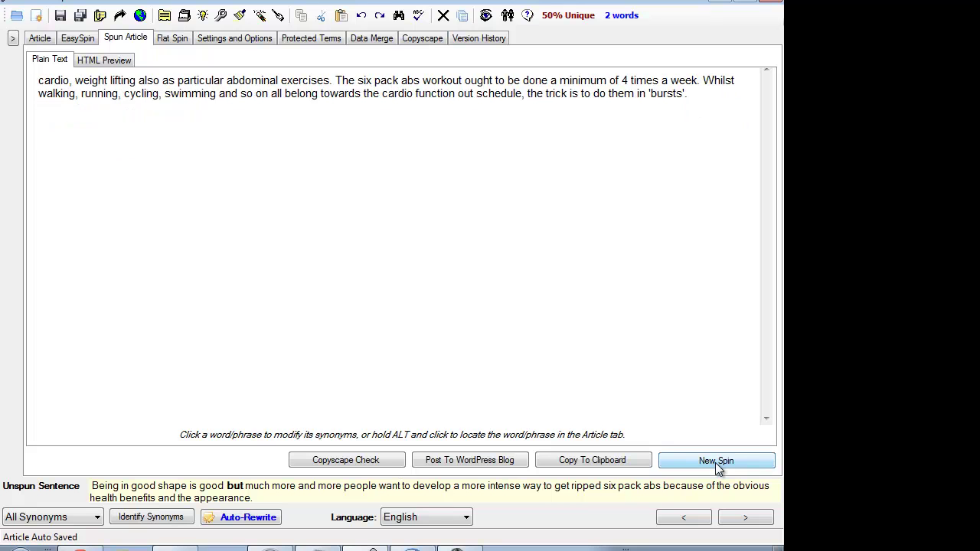
left_click(715, 462)
left_click(715, 463)
left_click(715, 462)
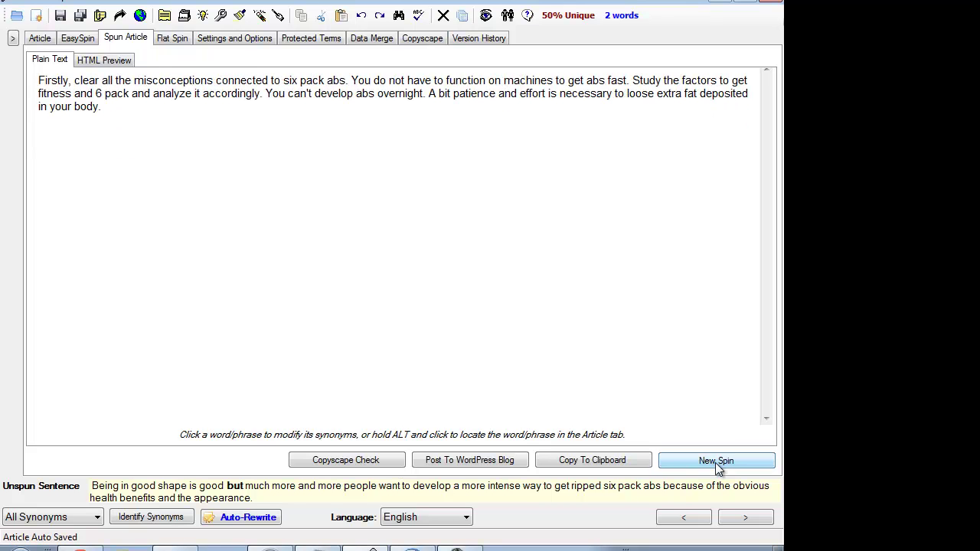
left_click(715, 462)
left_click(715, 462)
left_click(715, 463)
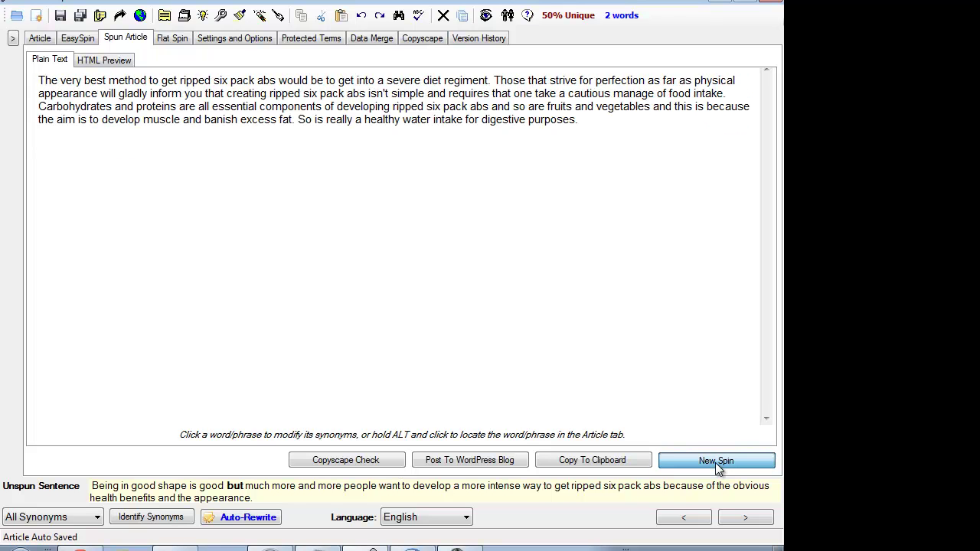
left_click(715, 462)
left_click(715, 462)
left_click(715, 462)
left_click(715, 463)
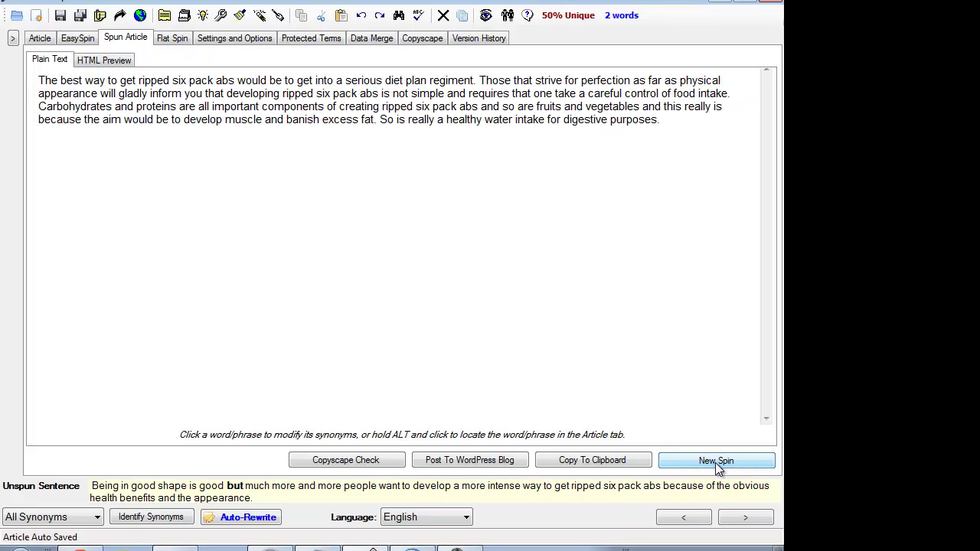
left_click(715, 462)
left_click(715, 462)
left_click(715, 462)
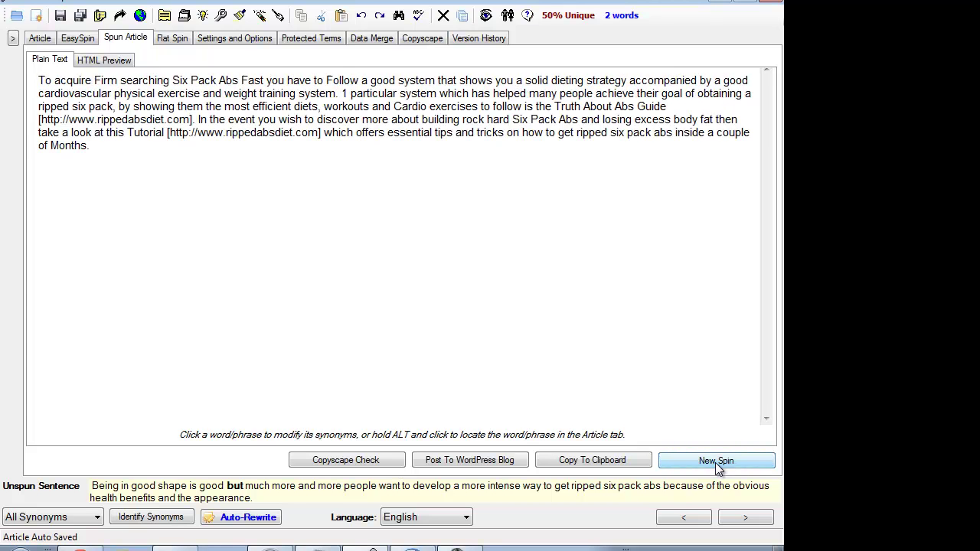
left_click(715, 463)
left_click(715, 462)
left_click(715, 462)
left_click(715, 463)
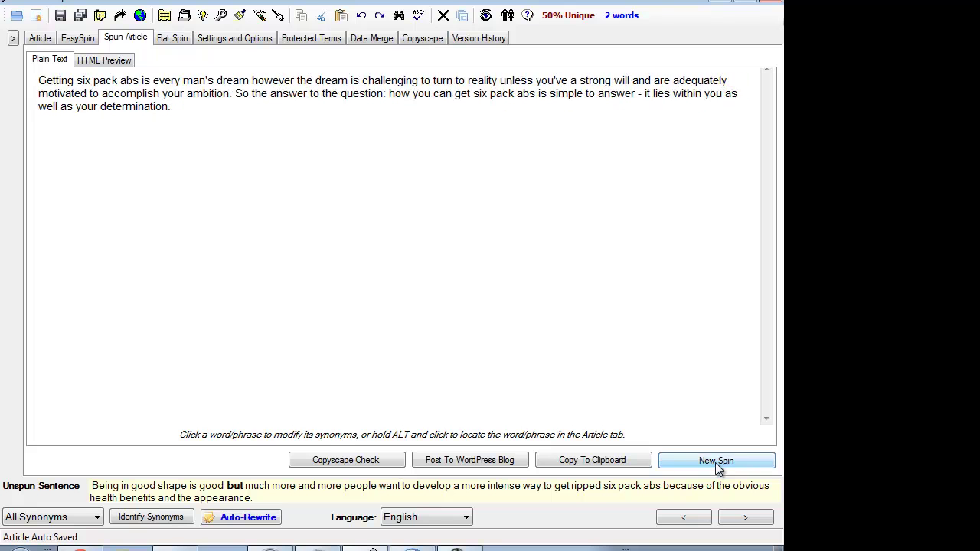
left_click(715, 462)
left_click(715, 462)
left_click(715, 462)
left_click(715, 462)
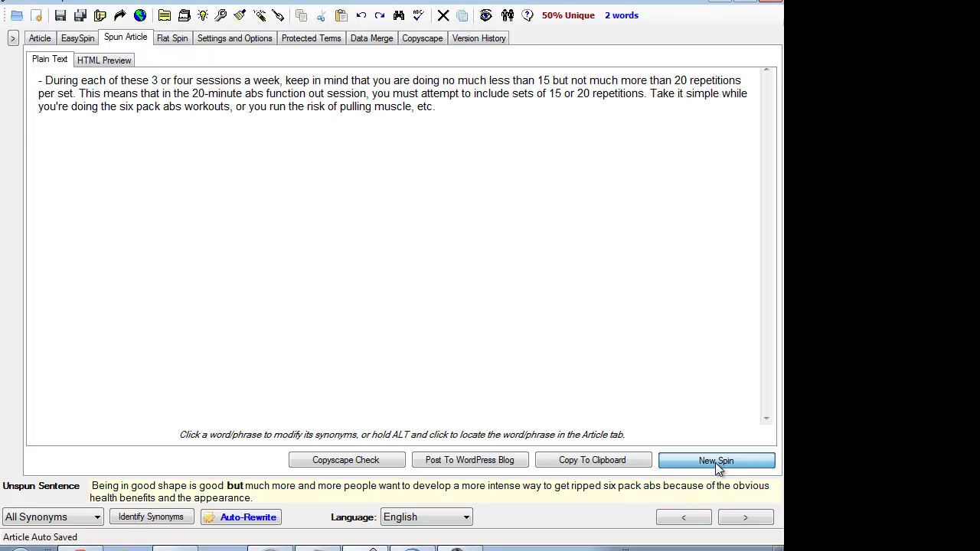
left_click(715, 463)
left_click(715, 463)
left_click(715, 462)
left_click(715, 462)
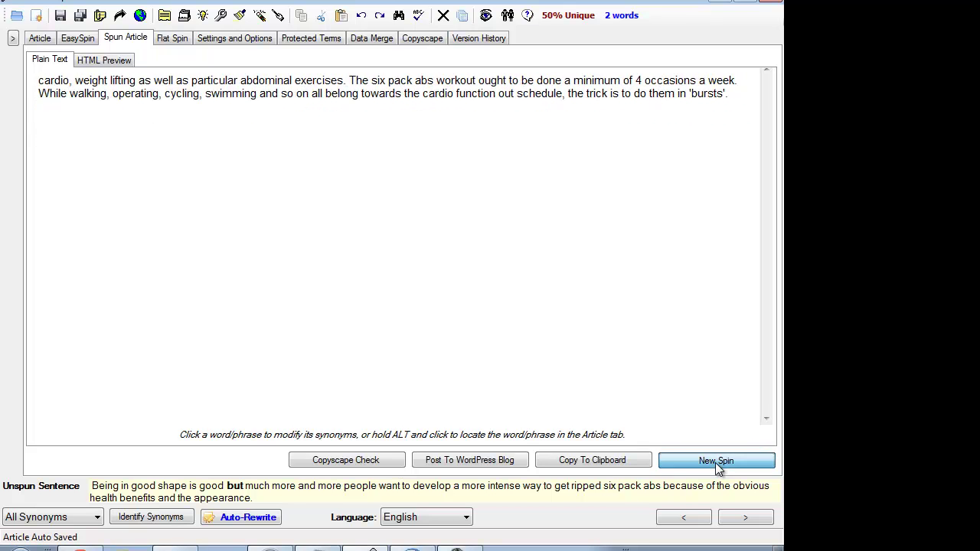
left_click(715, 462)
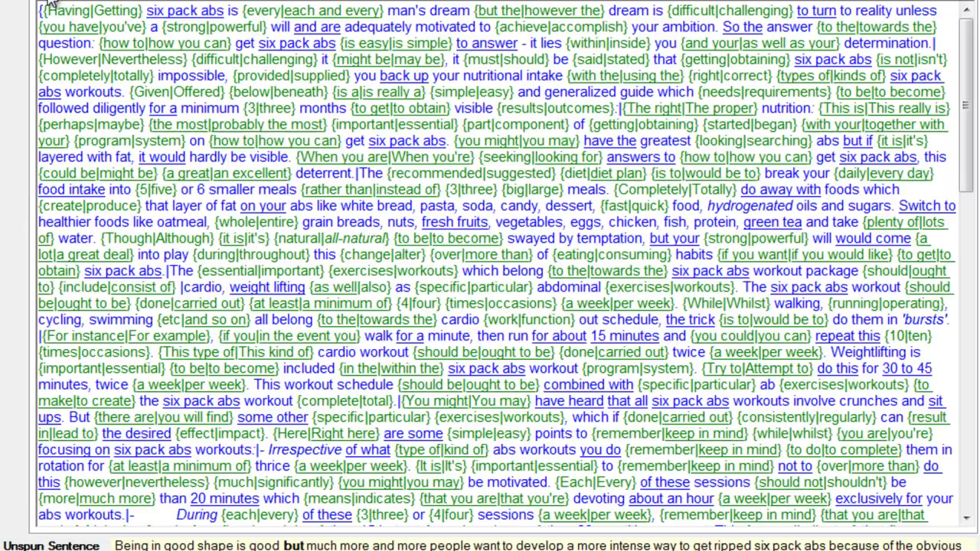
Compare the source article's spin syntax with its spun and EasySpin views, finishing on the source article.
left_click(50, 4)
left_click(178, 2)
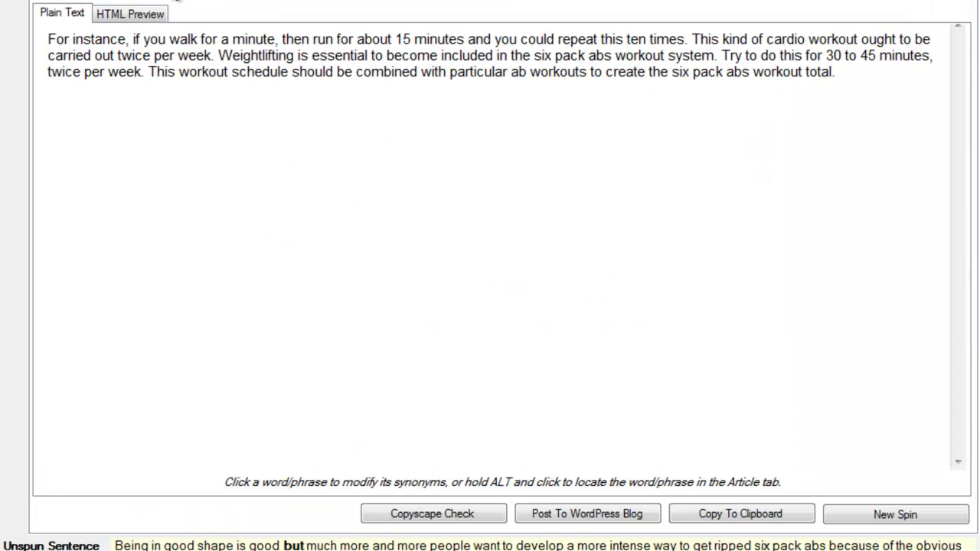
left_click(49, 4)
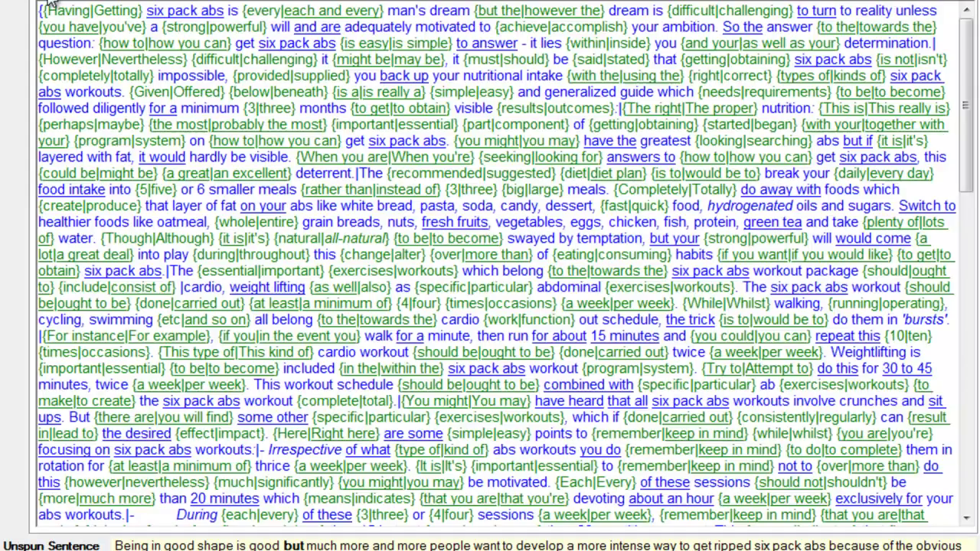
left_click(92, 5)
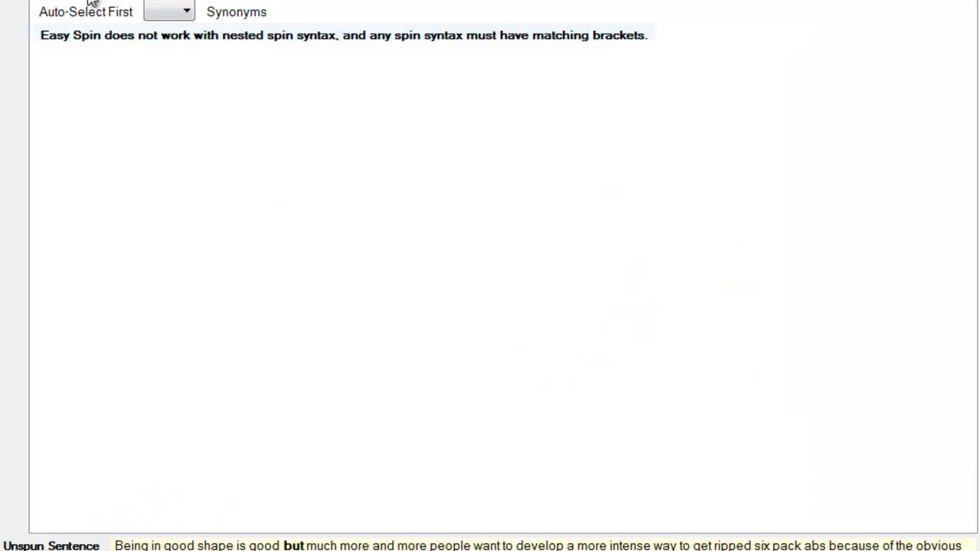
left_click(131, 3)
left_click(86, 3)
left_click(49, 4)
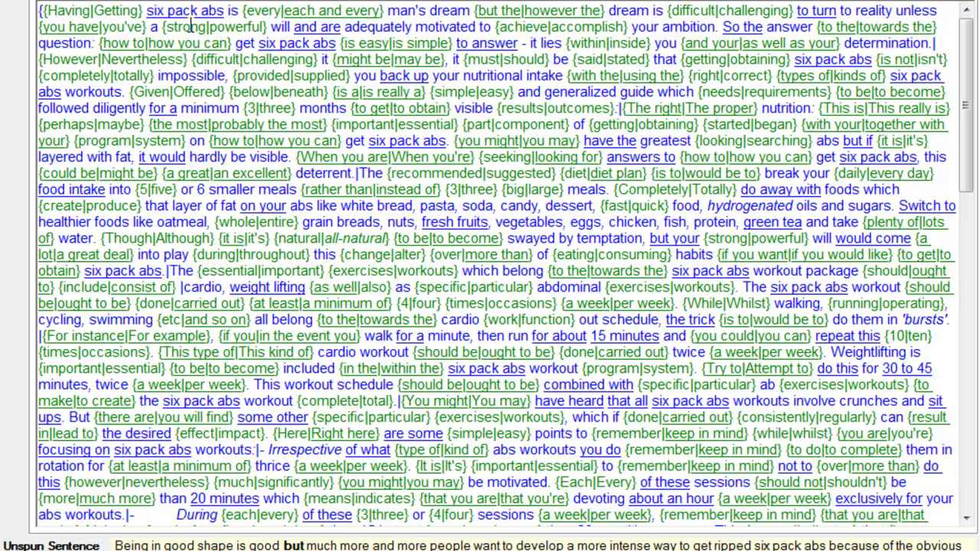
left_click(151, 4)
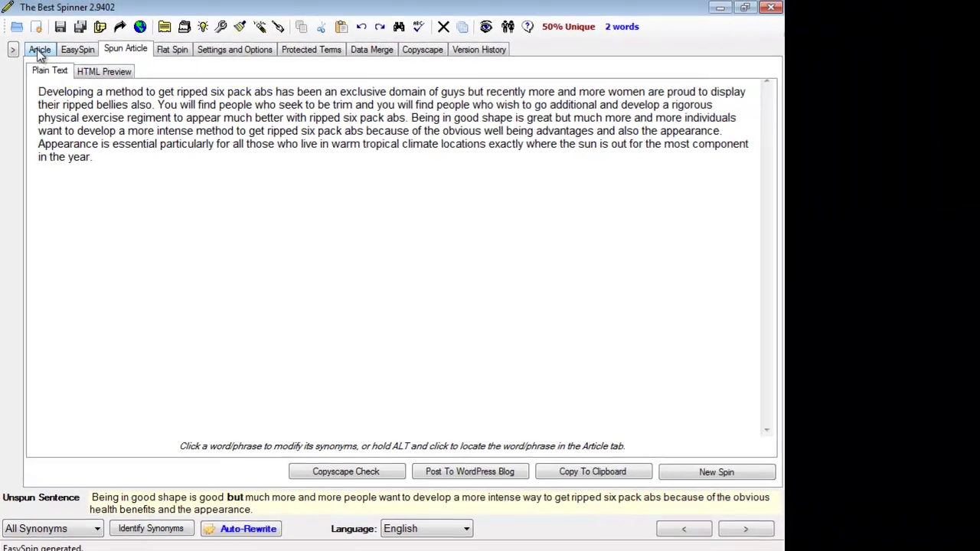
left_click(44, 0)
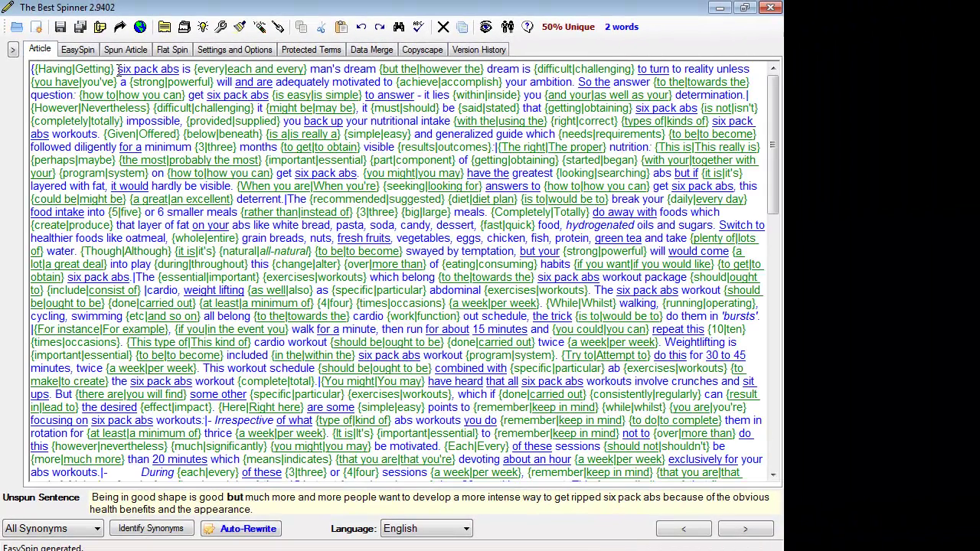